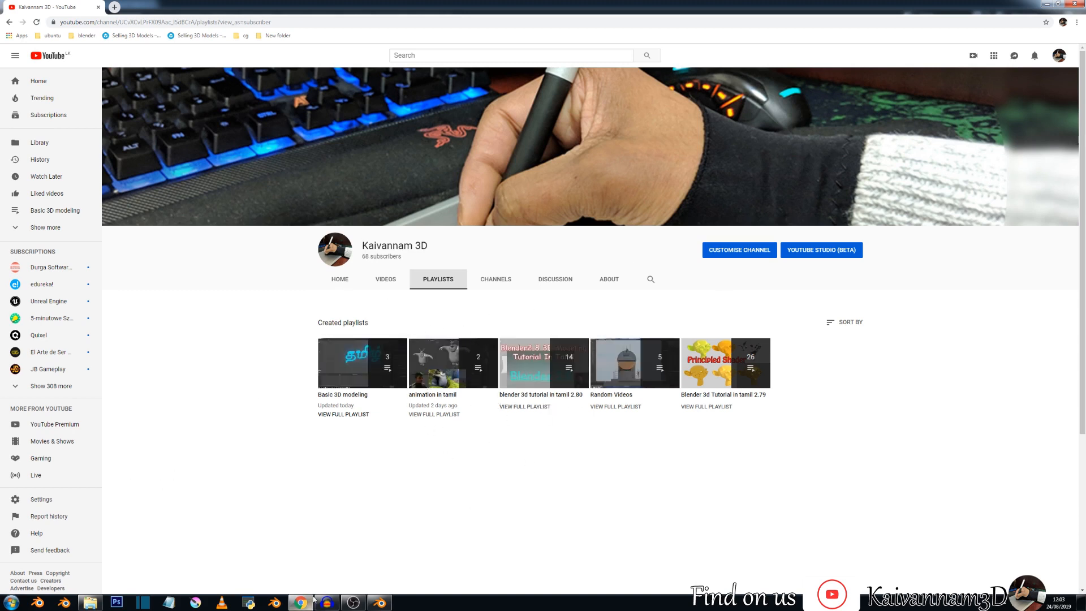
Switch to Blender and start a new General file, viewing the Animation workspace briefly before returning to Layout.
{"action": "left_click", "coordinate": [379, 602]}
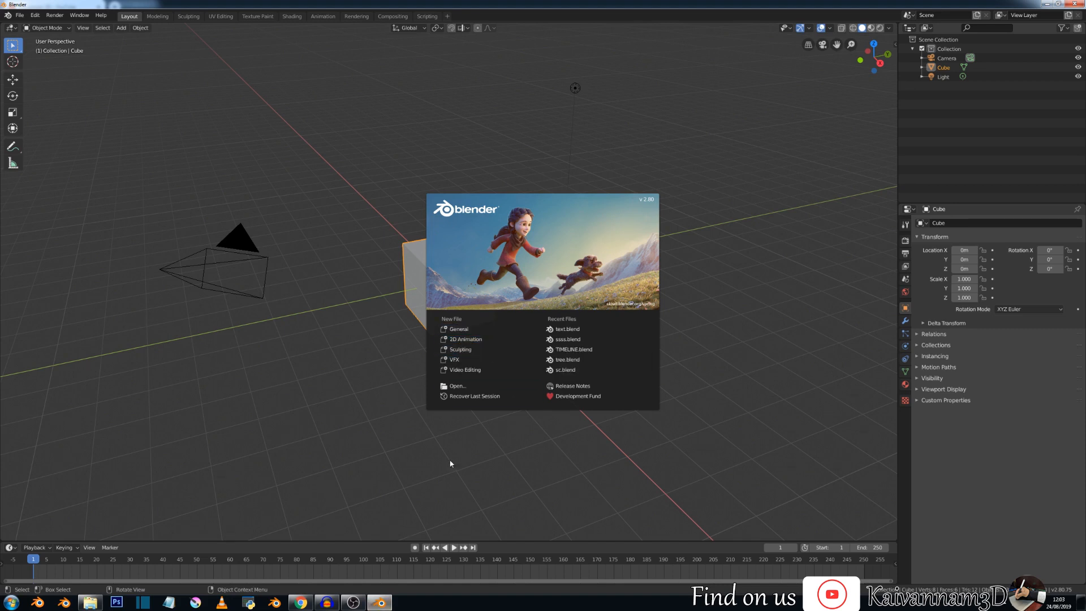
{"action": "left_click", "coordinate": [460, 329]}
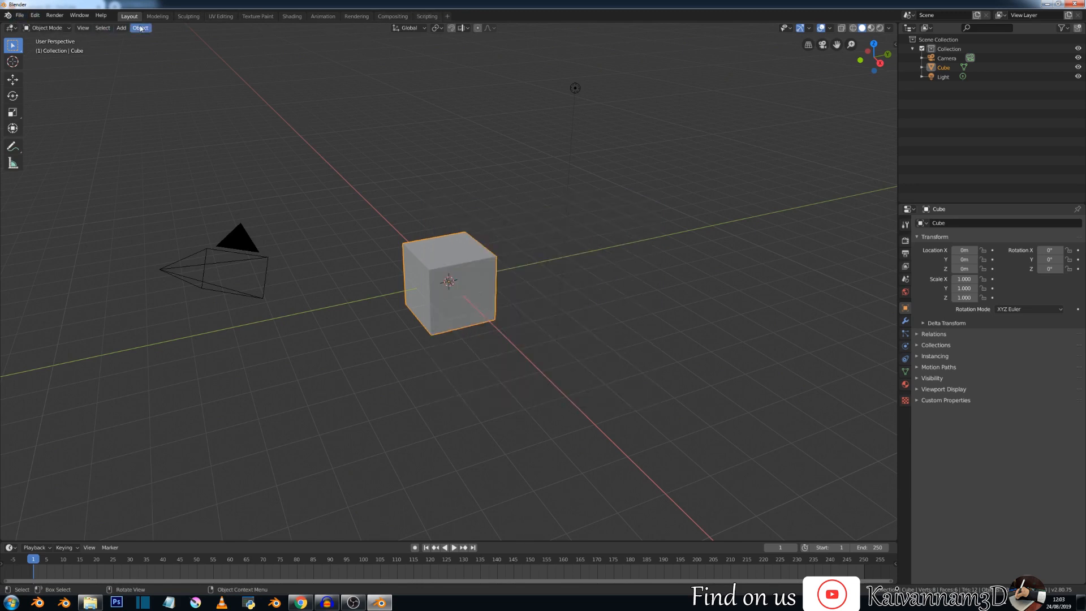
{"action": "left_click", "coordinate": [320, 16]}
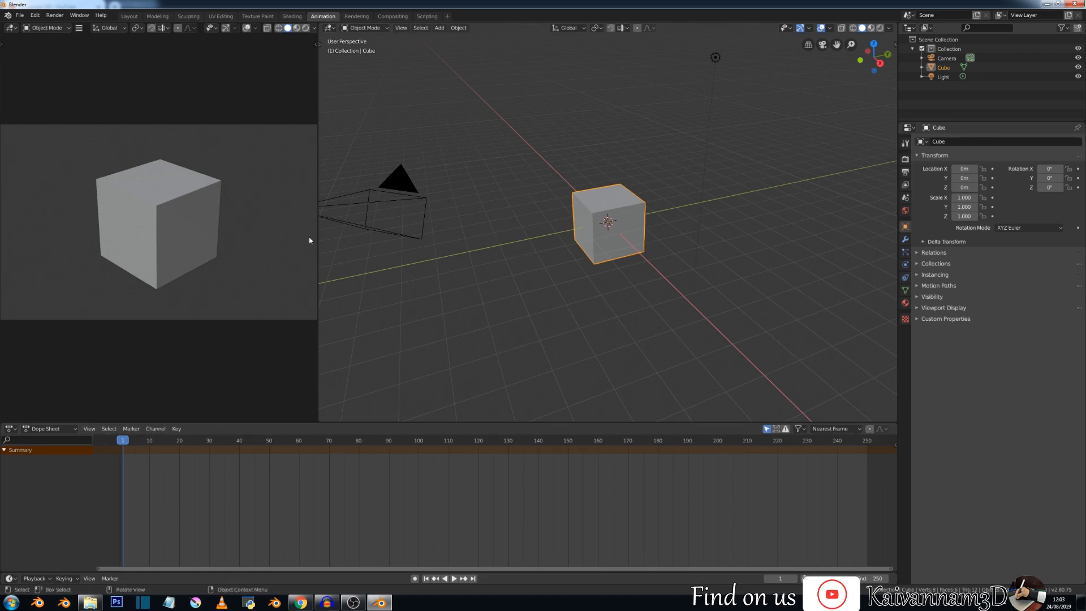
{"action": "left_click", "coordinate": [138, 18]}
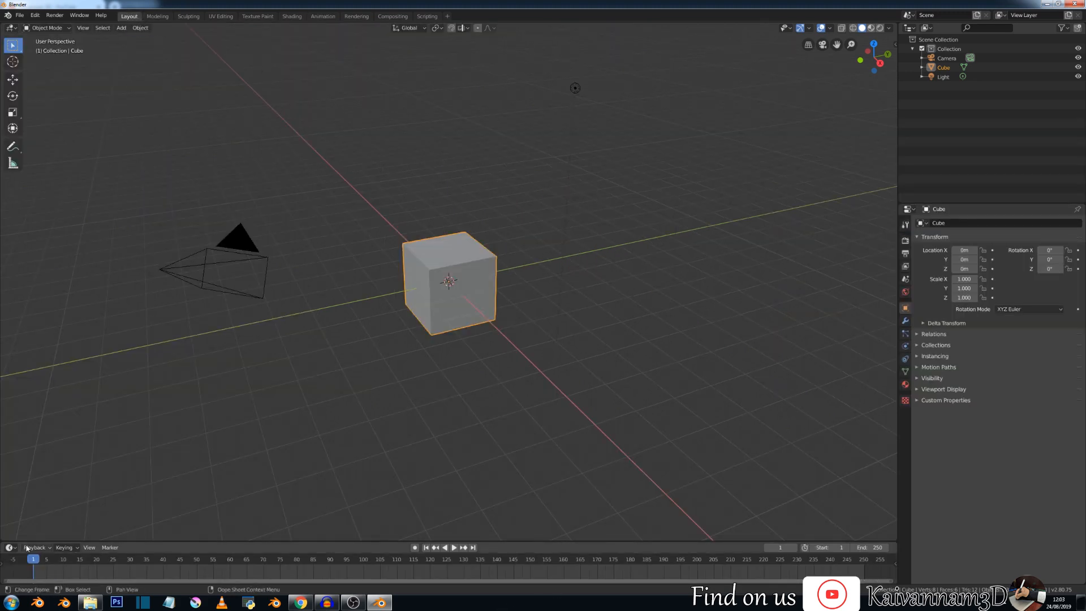
Replace the default cube with a UV sphere and give it a level 2 subdivision surface.
{"action": "left_click_drag", "start_coordinate": [25, 541], "coordinate": [28, 523]}
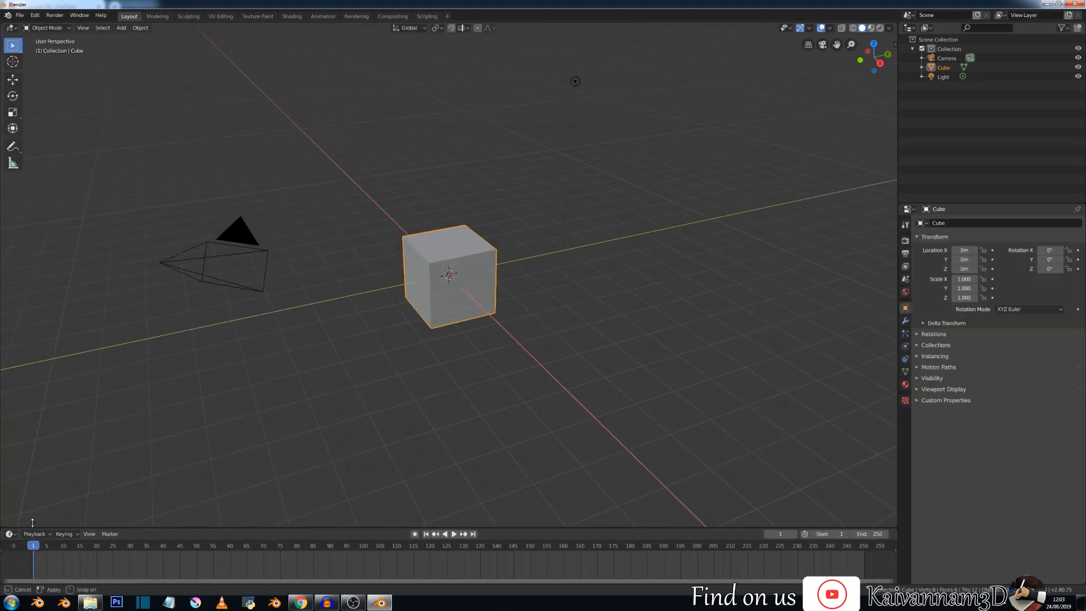
{"action": "key", "text": "Delete"}
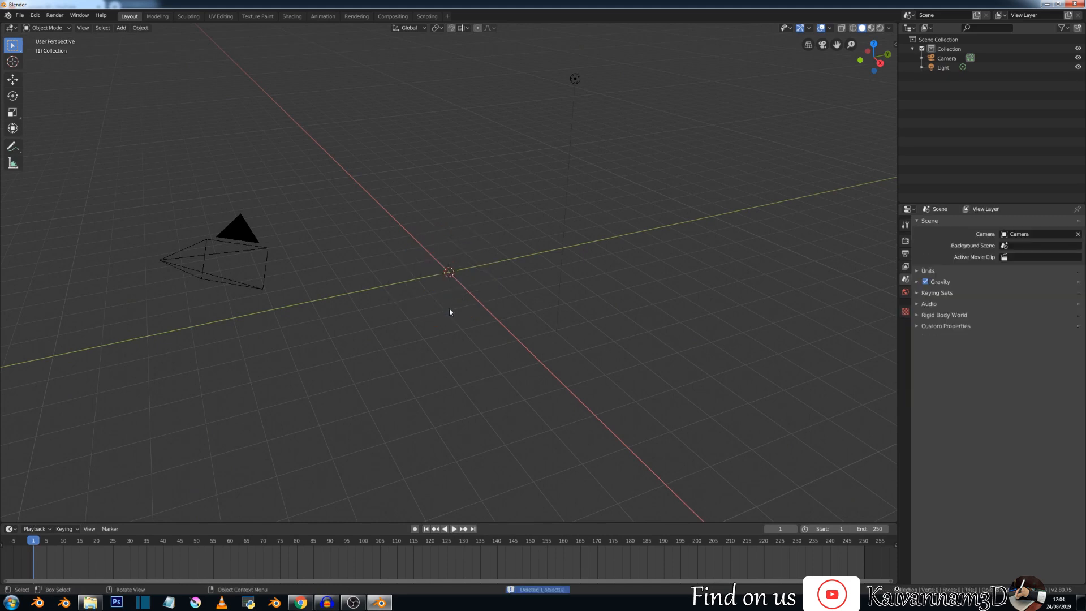
{"action": "key", "text": "shift+a"}
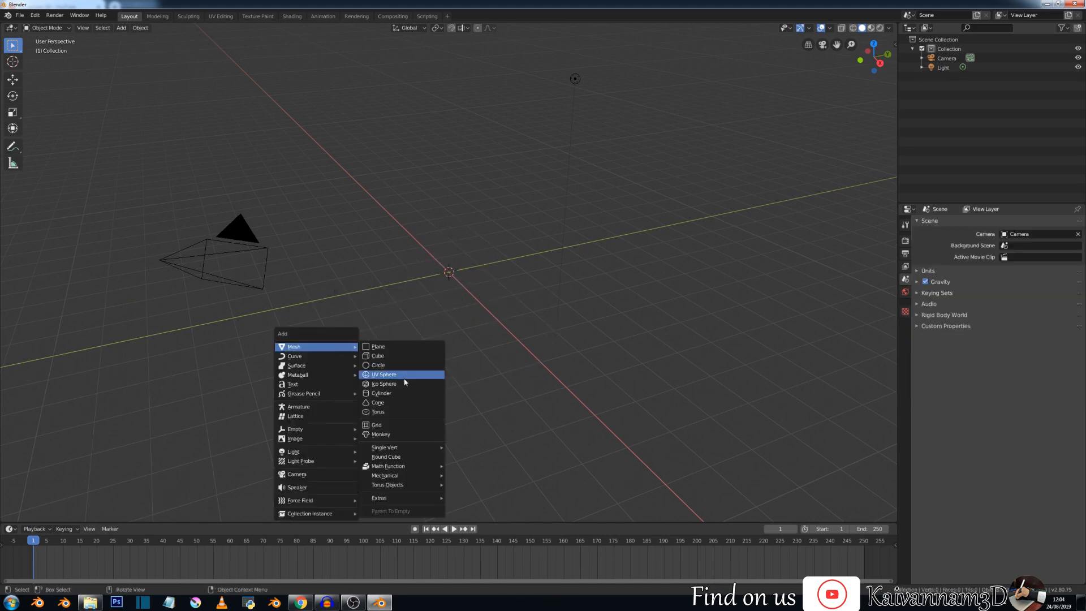
{"action": "left_click", "coordinate": [399, 377]}
{"action": "key", "text": "ctrl+2"}
In Edit Mode, select the sphere's upper half by growing the selection from its top vertex.
{"action": "key", "text": "Tab"}
{"action": "scroll", "coordinate": [399, 286], "scroll_direction": "up", "scroll_amount": 4}
{"action": "left_click", "coordinate": [509, 189]}
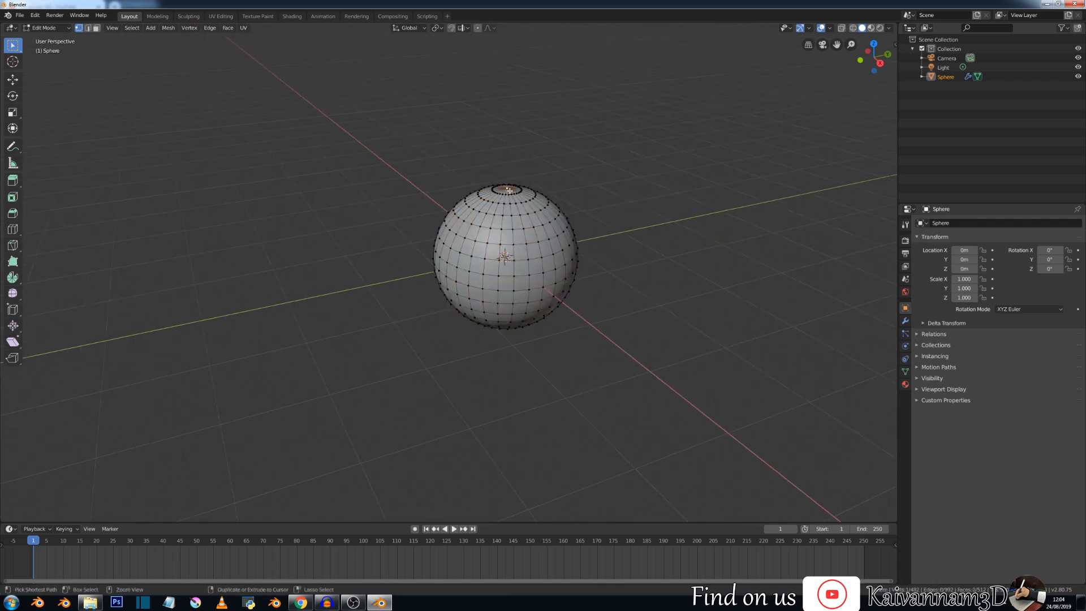
{"action": "key", "text": "ctrl+KP_Add"}
{"action": "key", "text": "ctrl+KP_Add"}
{"action": "key", "text": "ctrl+KP_Add"}
{"action": "key", "text": "ctrl+KP_Add"}
{"action": "key", "text": "ctrl+KP_Add"}
{"action": "key", "text": "ctrl+KP_Add"}
{"action": "key", "text": "ctrl+KP_Add"}
{"action": "key", "text": "ctrl+KP_Add"}
Add a second material slot with a new red material and assign it to the selected upper faces.
{"action": "left_click", "coordinate": [905, 384]}
{"action": "left_click", "coordinate": [1077, 223]}
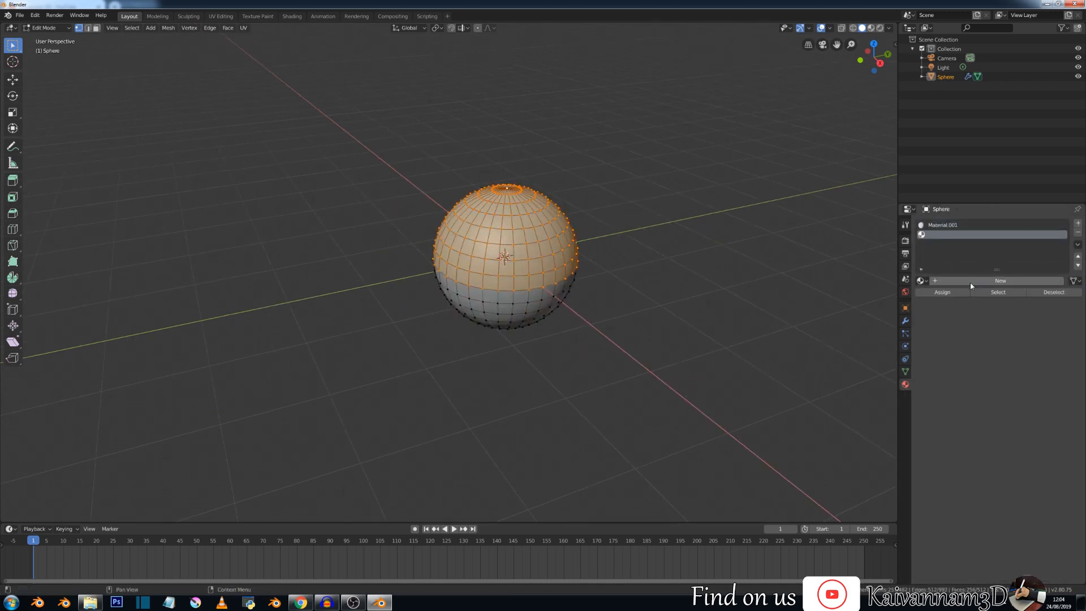
{"action": "left_click", "coordinate": [949, 281]}
{"action": "left_click", "coordinate": [1036, 383]}
{"action": "left_click", "coordinate": [1019, 318]}
{"action": "left_click", "coordinate": [1019, 318]}
{"action": "left_click", "coordinate": [942, 292]}
Preview the materials in the viewport and set the first material's base color to yellow, finishing in Object Mode.
{"action": "left_click", "coordinate": [871, 27]}
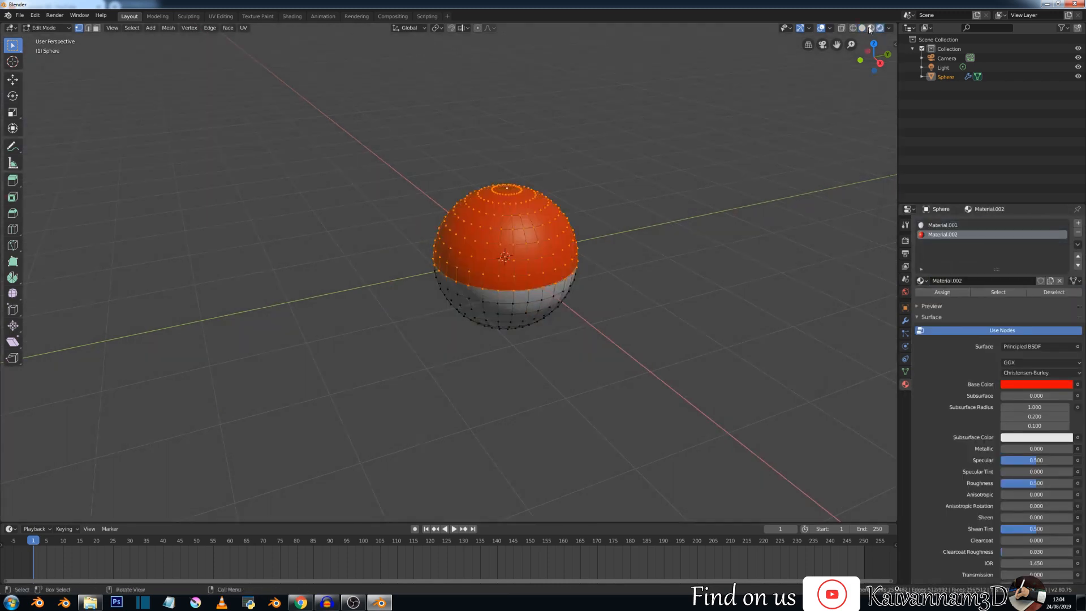
{"action": "left_click", "coordinate": [950, 225]}
{"action": "left_click", "coordinate": [1036, 384]}
{"action": "left_click", "coordinate": [997, 304]}
{"action": "key", "text": "Tab"}
Show the sphere in front orthographic view with a taller timeline and the sidebar's transform values visible.
{"action": "scroll", "coordinate": [532, 239], "scroll_direction": "down", "scroll_amount": 4}
{"action": "key", "text": "KP_1"}
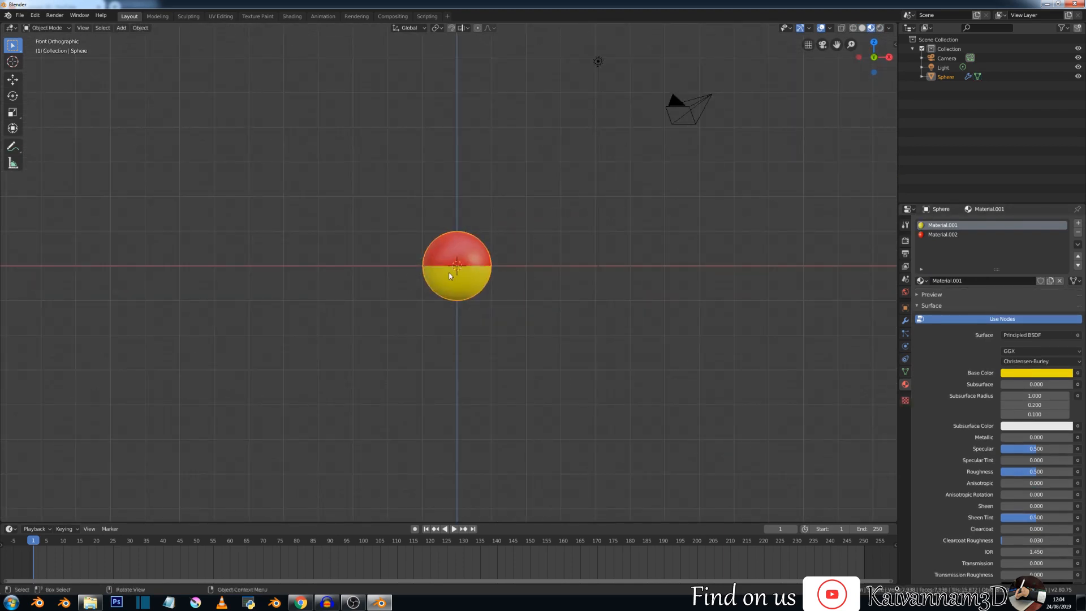
{"action": "scroll", "coordinate": [459, 263], "scroll_direction": "up", "scroll_amount": 3}
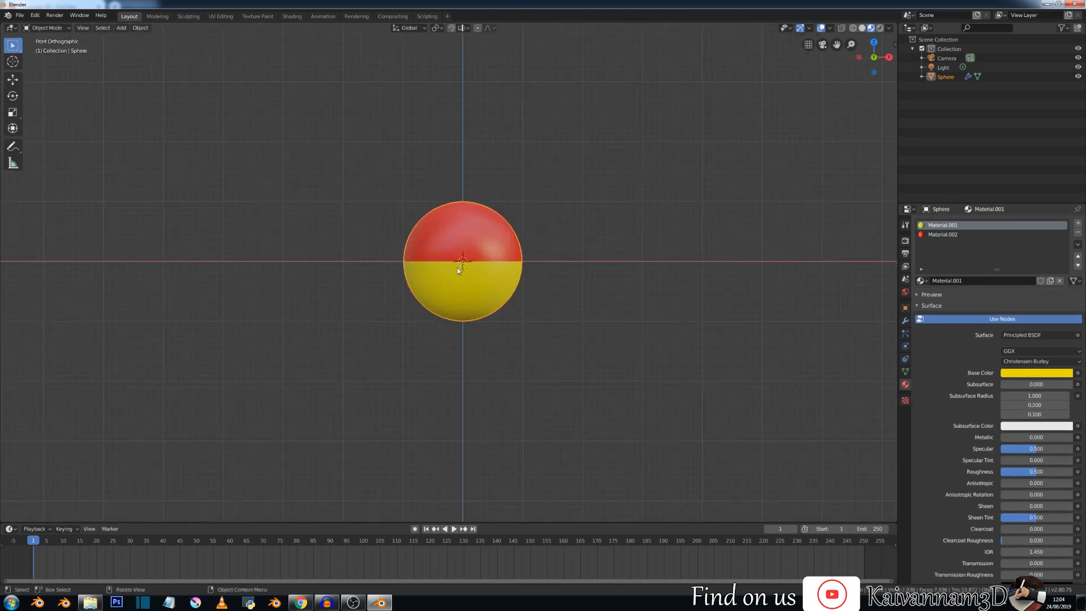
{"action": "middle_click_drag", "start_coordinate": [473, 266], "coordinate": [511, 295], "text": "shift"}
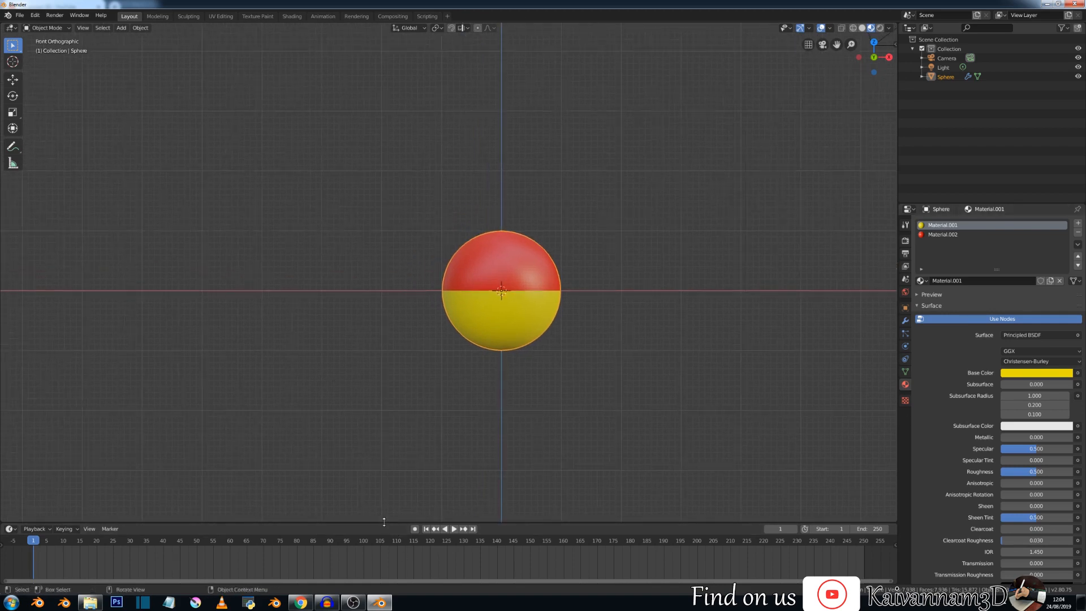
{"action": "left_click_drag", "start_coordinate": [384, 522], "coordinate": [387, 476]}
{"action": "key", "text": "n"}
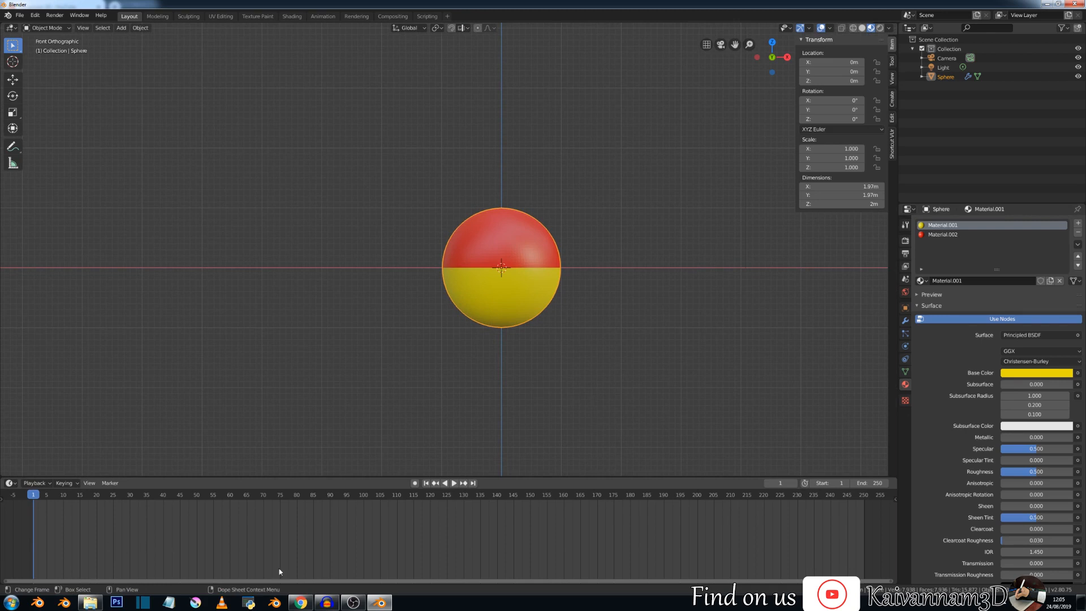
{"action": "left_click", "coordinate": [49, 484]}
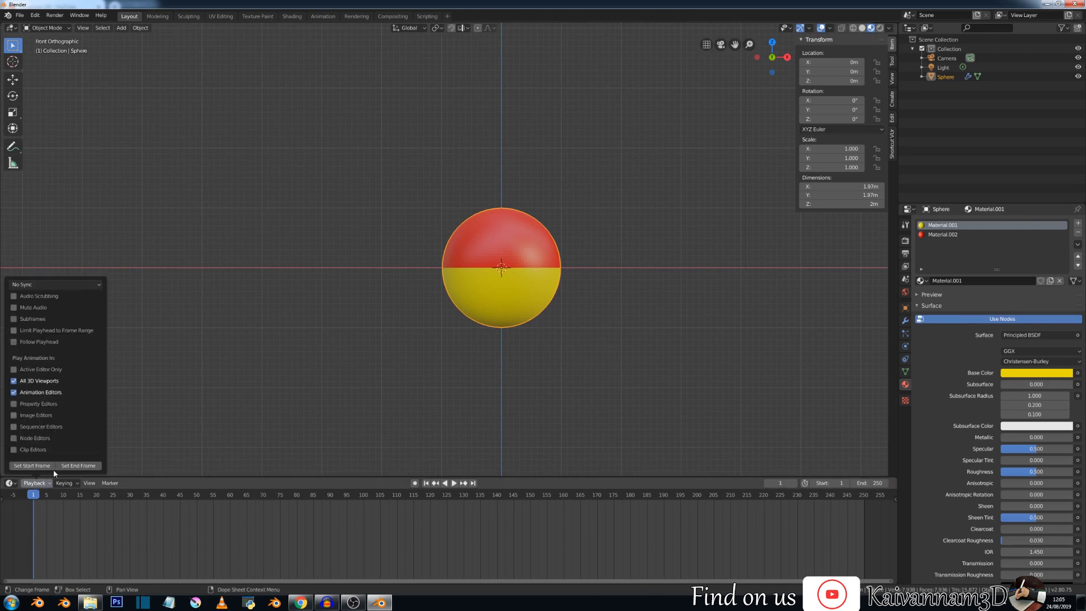
{"action": "mouse_move", "coordinate": [76, 484]}
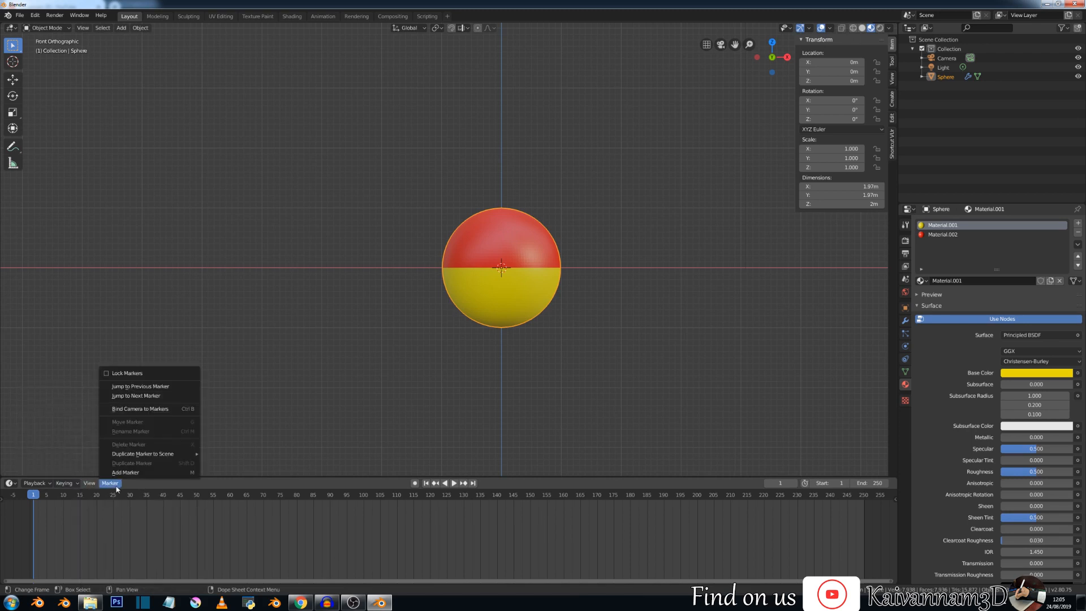
{"action": "mouse_move", "coordinate": [10, 483]}
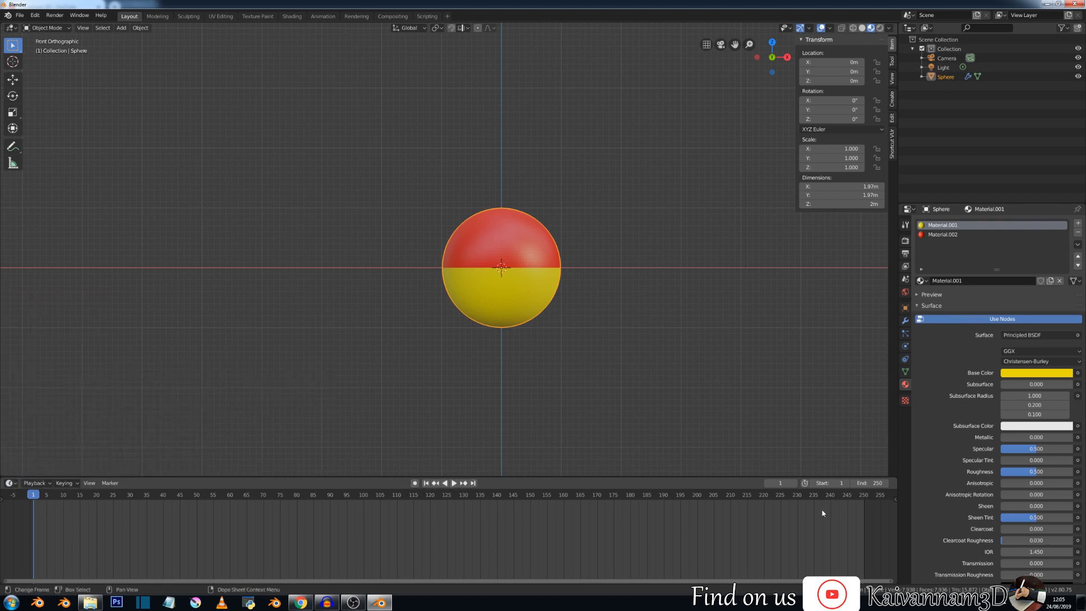
Set the timeline's current frame to 122.
{"action": "left_click", "coordinate": [782, 484]}
{"action": "type", "text": "122"}
{"action": "key", "text": "Return"}
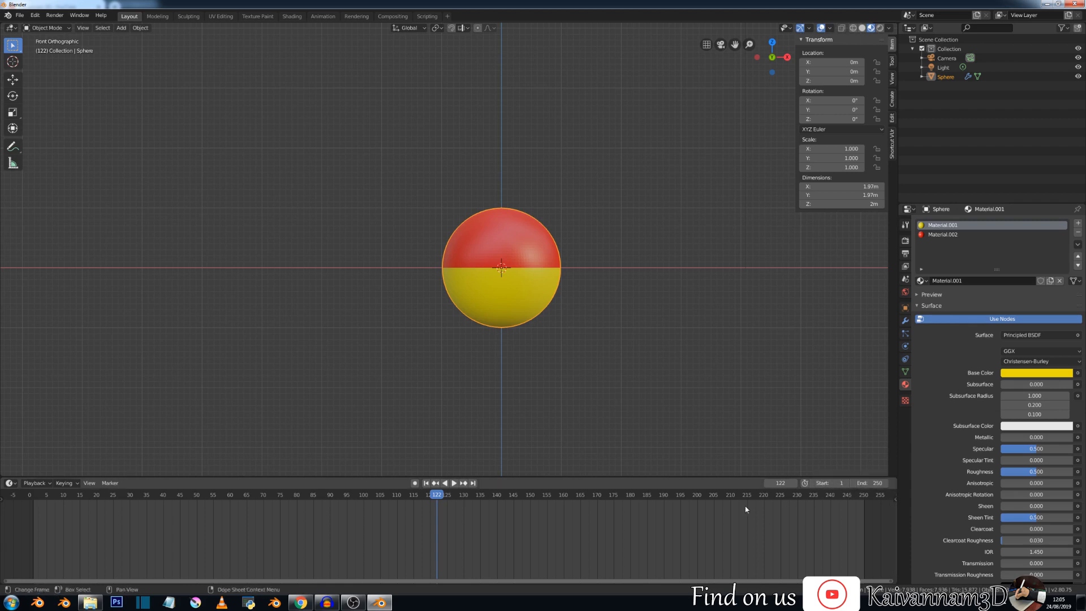
Set the output frame rate to 30 fps and return the timeline to the first frame.
{"action": "left_click", "coordinate": [905, 241]}
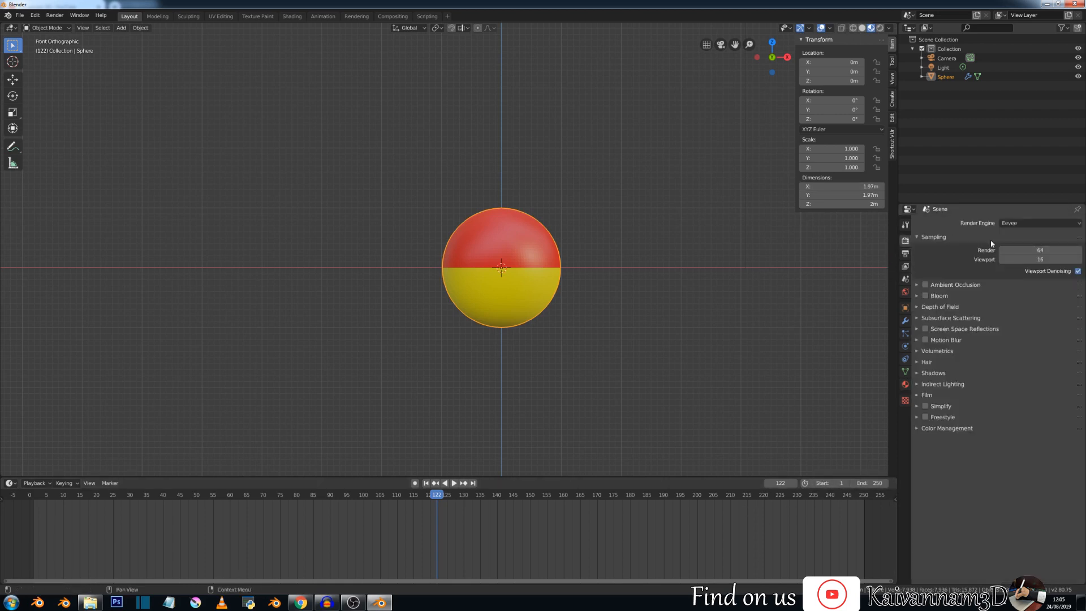
{"action": "left_click", "coordinate": [905, 254]}
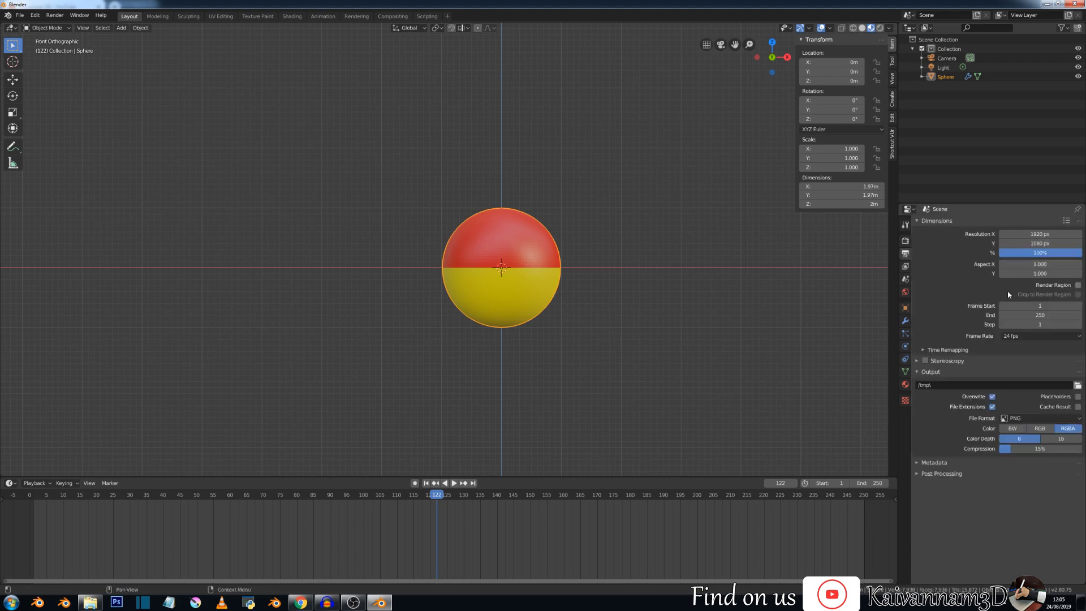
{"action": "left_click", "coordinate": [1009, 336]}
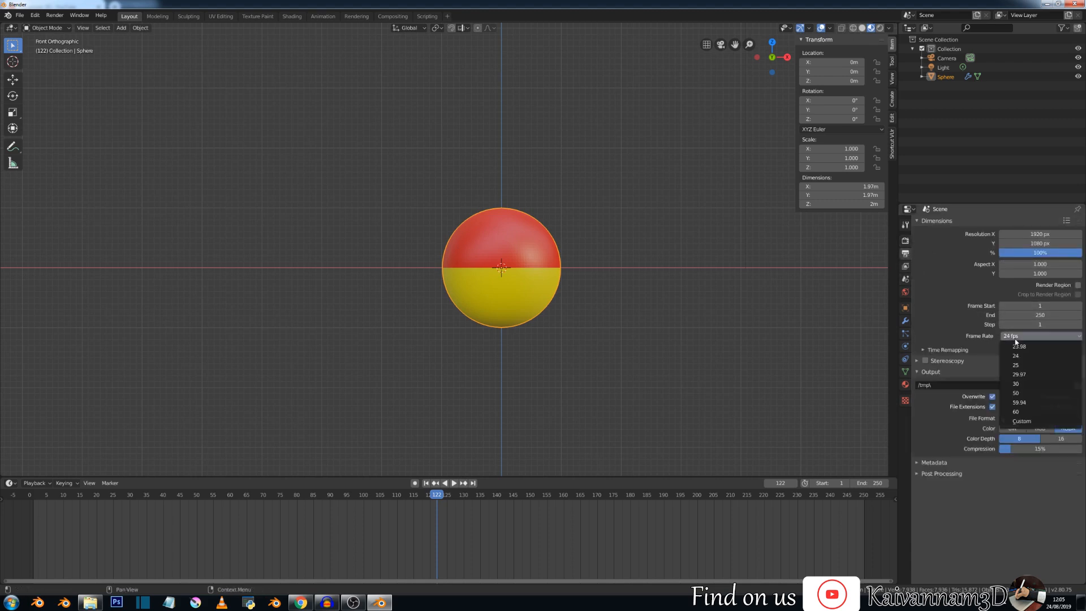
{"action": "left_click", "coordinate": [1007, 385]}
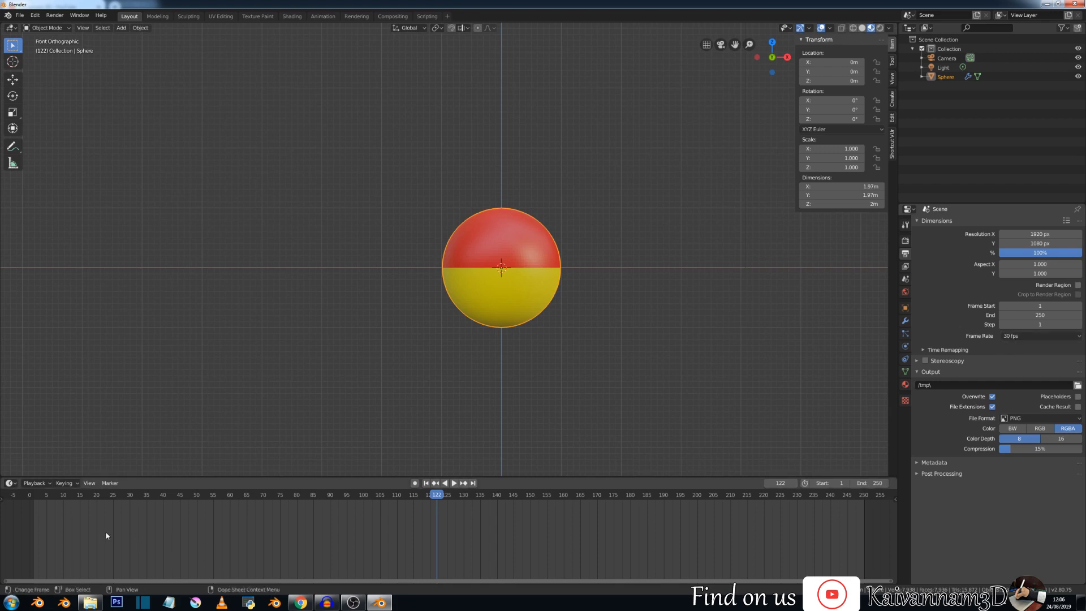
{"action": "left_click", "coordinate": [426, 482]}
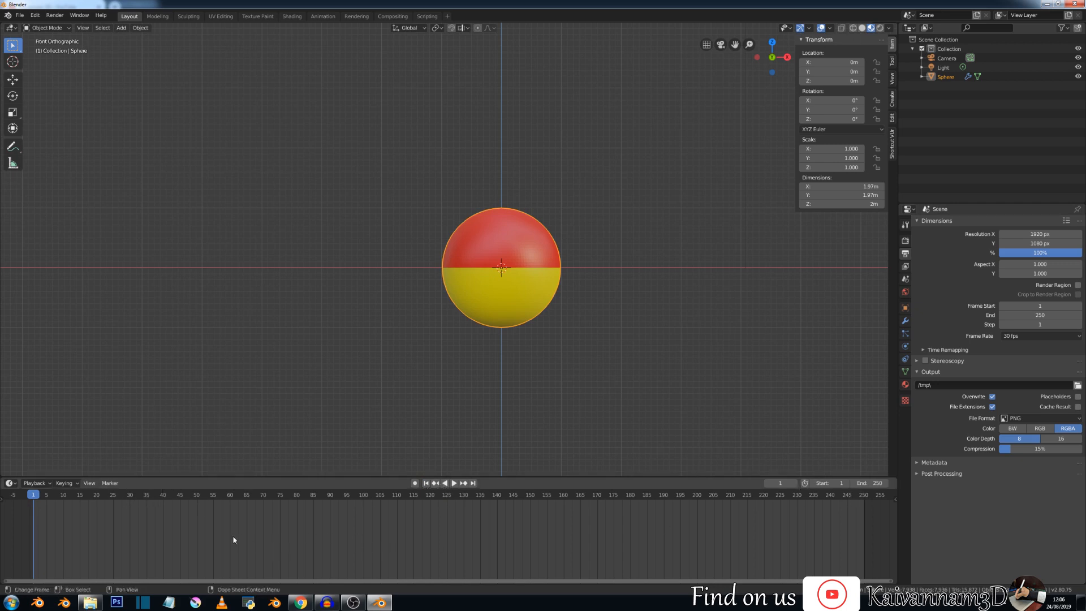
Toggle the timeline's ruler to seconds and back to frame numbers.
{"action": "key", "text": "ctrl+t"}
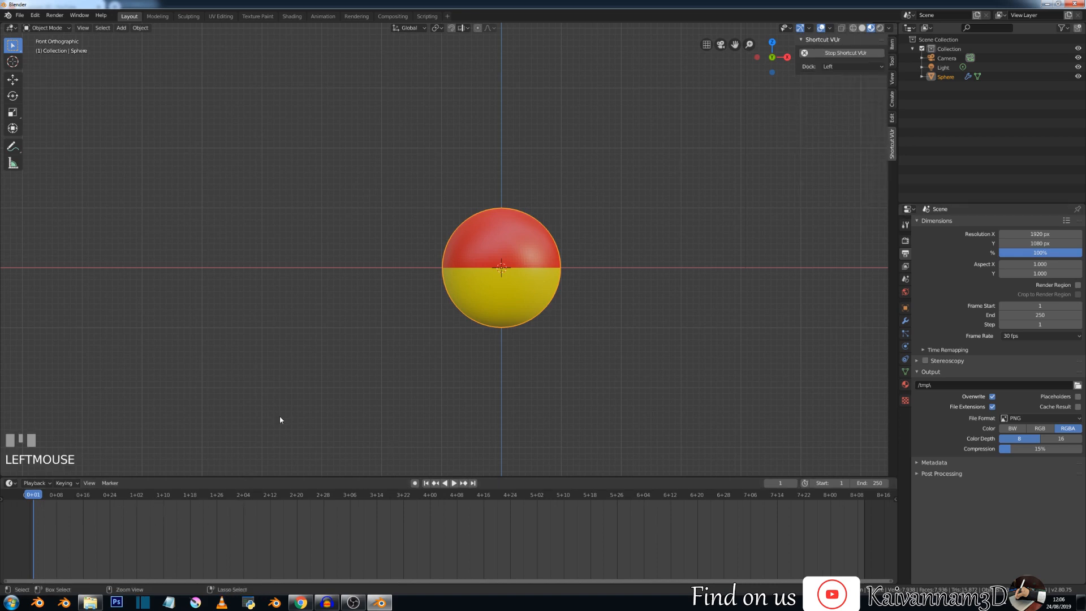
{"action": "key", "text": "ctrl+t"}
{"action": "key", "text": "ctrl+t"}
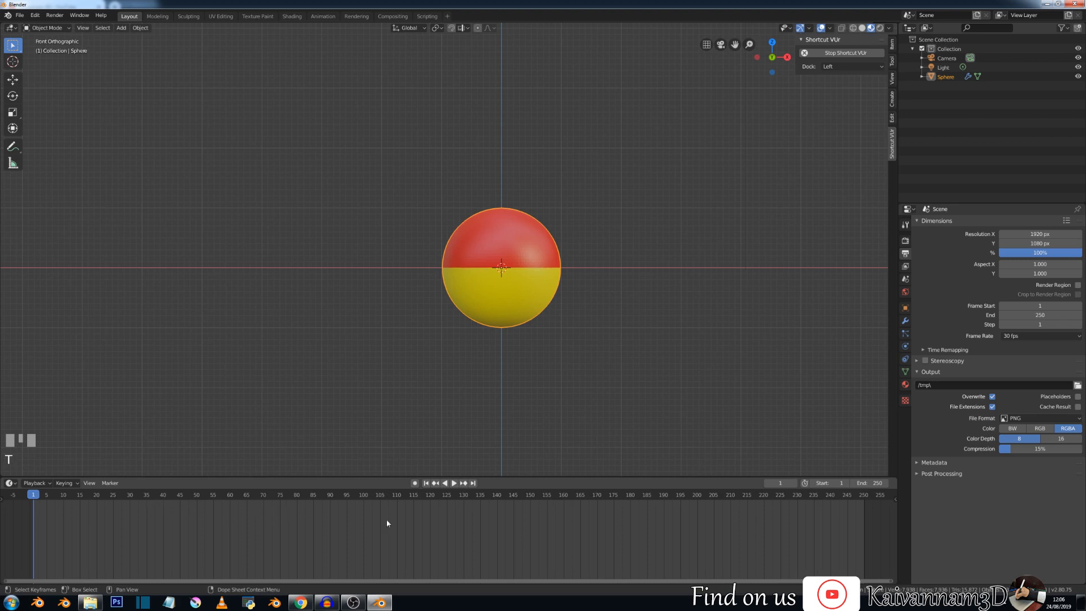
{"action": "scroll", "coordinate": [383, 512], "scroll_direction": "down", "scroll_amount": 2}
{"action": "scroll", "coordinate": [382, 511], "scroll_direction": "down", "scroll_amount": 2}
{"action": "scroll", "coordinate": [382, 513], "scroll_direction": "up", "scroll_amount": 1}
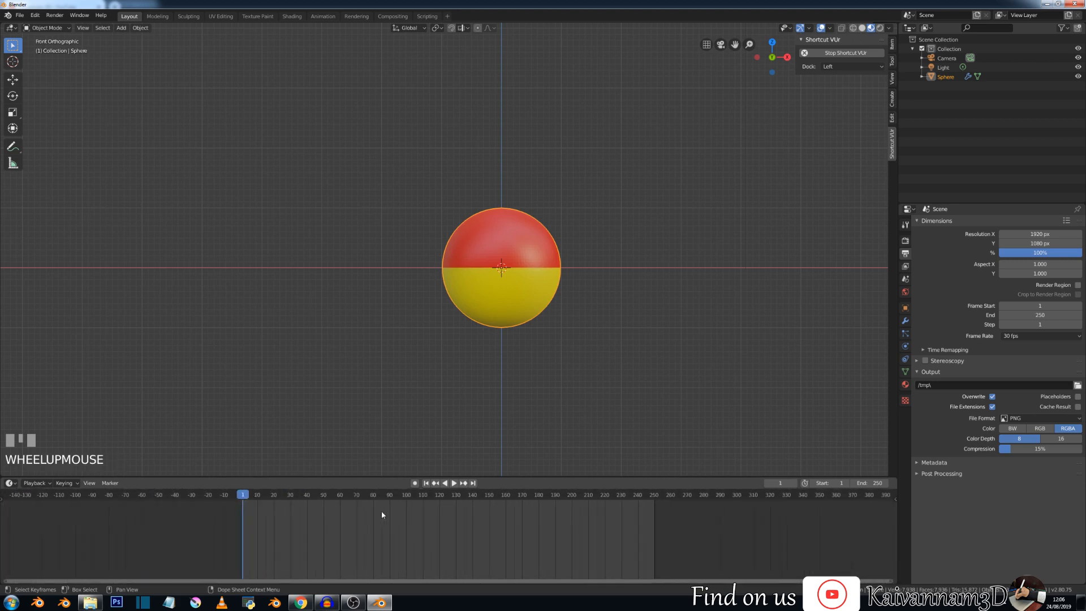
{"action": "scroll", "coordinate": [381, 513], "scroll_direction": "up", "scroll_amount": 3}
{"action": "scroll", "coordinate": [382, 512], "scroll_direction": "down", "scroll_amount": 6}
{"action": "scroll", "coordinate": [381, 515], "scroll_direction": "up", "scroll_amount": 4}
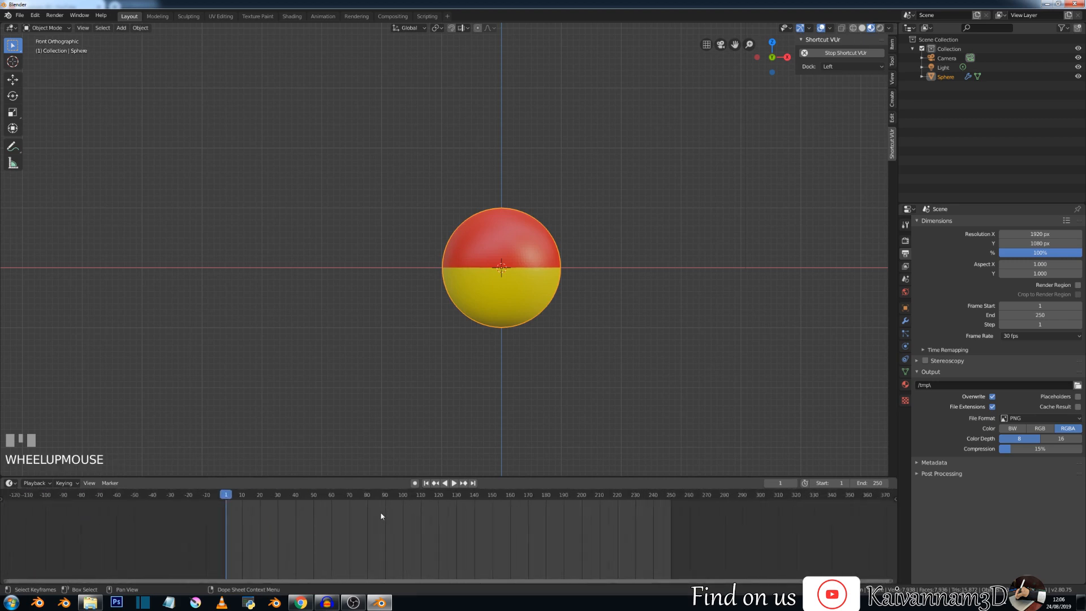
{"action": "scroll", "coordinate": [380, 513], "scroll_direction": "up", "scroll_amount": 2}
{"action": "scroll", "coordinate": [379, 514], "scroll_direction": "down", "scroll_amount": 1}
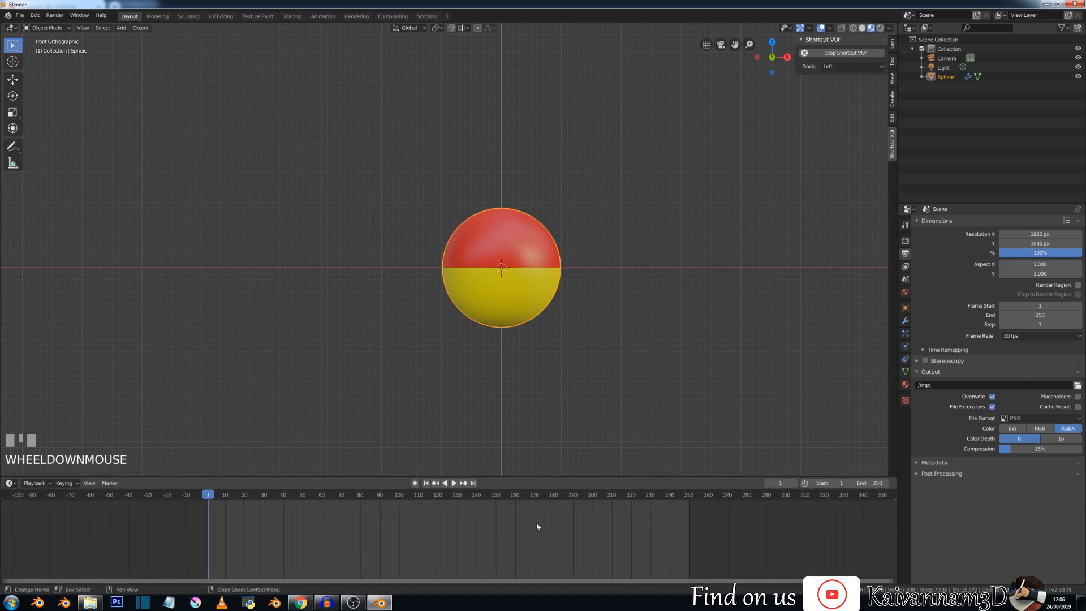
Set the animation's end frame to 100 and fit the shortened frame range in the timeline.
{"action": "left_click", "coordinate": [871, 483]}
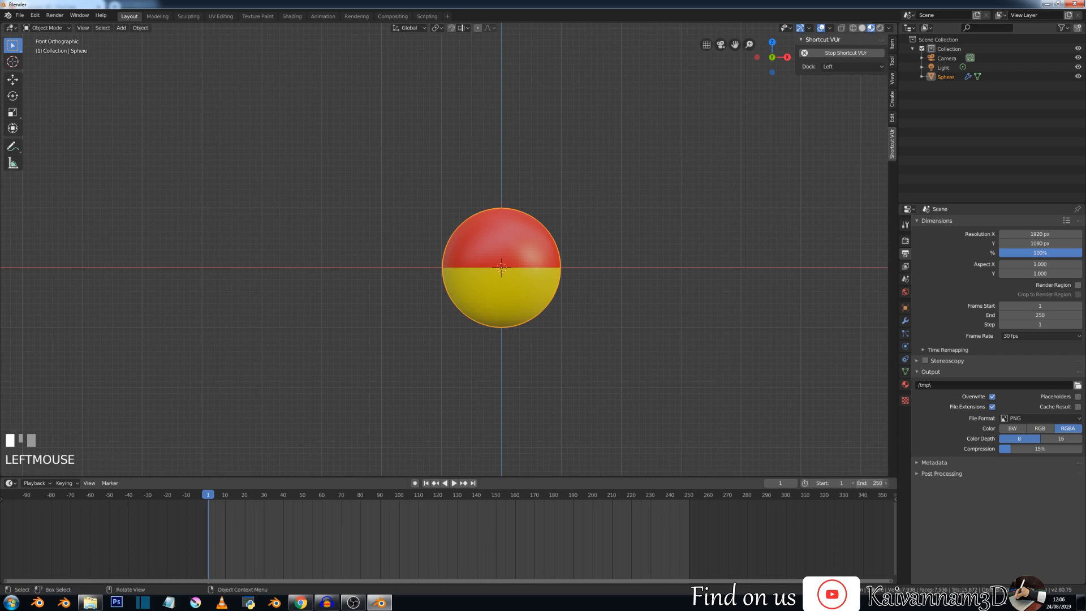
{"action": "type", "text": "100"}
{"action": "key", "text": "Return"}
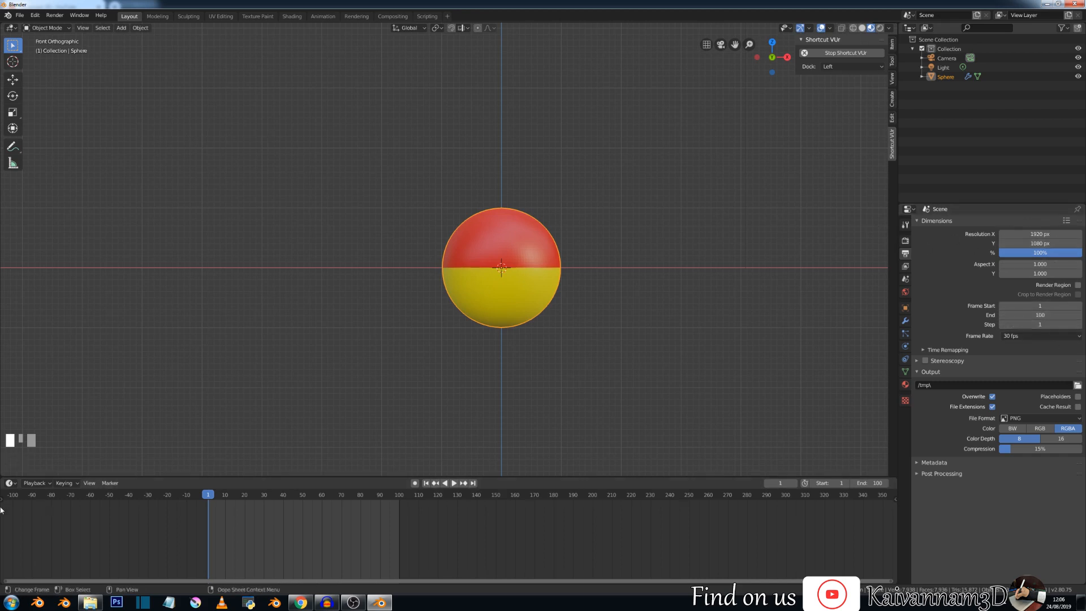
{"action": "scroll", "coordinate": [334, 523], "scroll_direction": "up", "scroll_amount": 2}
{"action": "scroll", "coordinate": [333, 521], "scroll_direction": "up", "scroll_amount": 3}
{"action": "middle_click_drag", "start_coordinate": [203, 502], "coordinate": [361, 516], "text": "shift"}
{"action": "scroll", "coordinate": [362, 516], "scroll_direction": "up", "scroll_amount": 5}
{"action": "middle_click_drag", "start_coordinate": [275, 513], "coordinate": [334, 509], "text": "shift"}
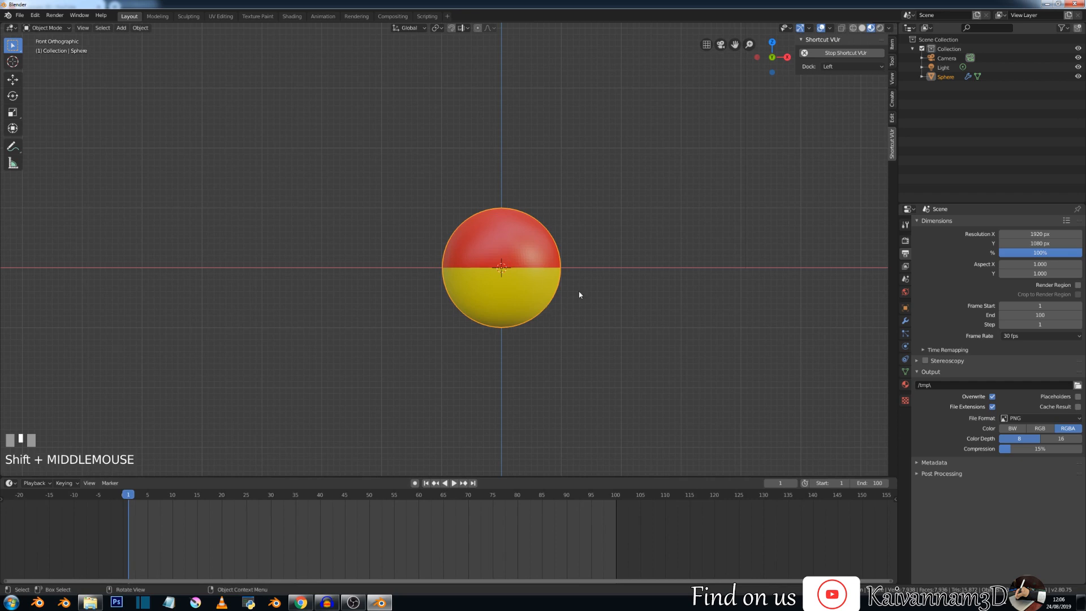
Display the sphere's location, rotation and scale values beside the 3D view.
{"action": "key", "text": "n"}
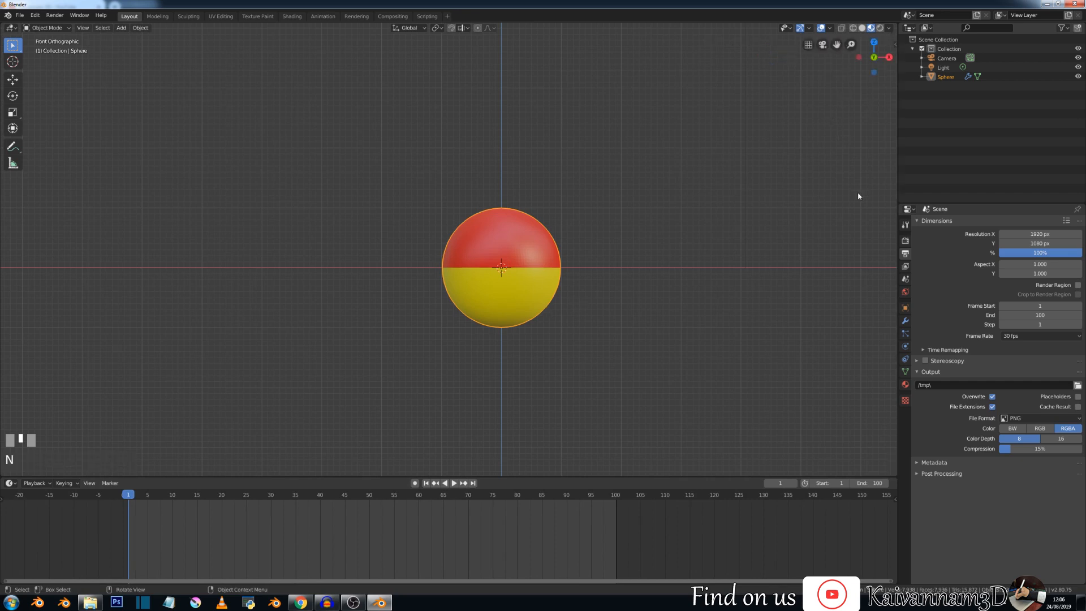
{"action": "left_click", "coordinate": [894, 45]}
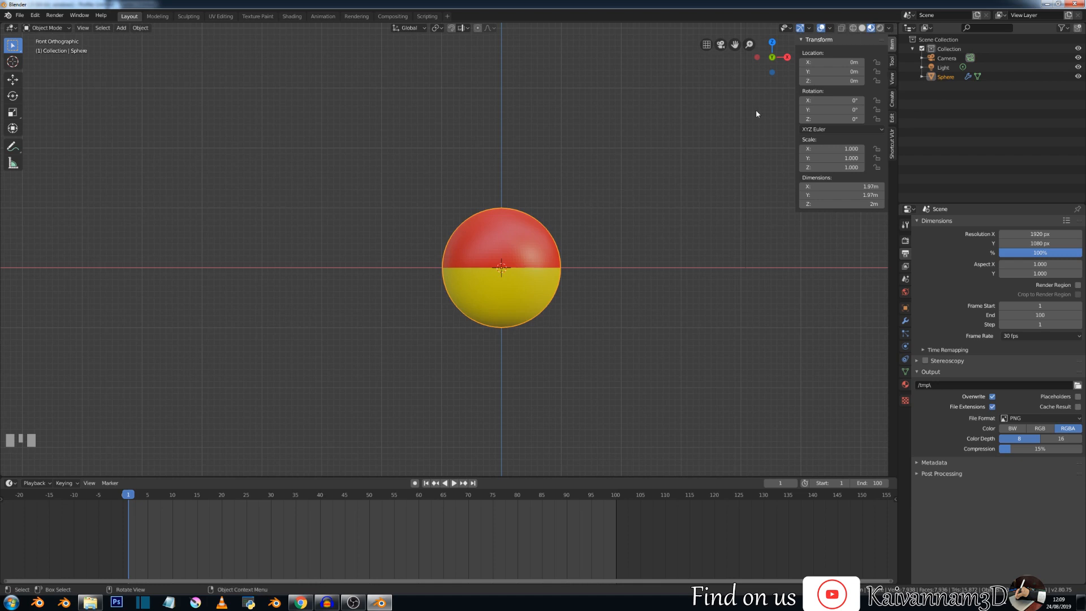
Insert keyframes on all three location channels of the sphere at frame 1.
{"action": "right_click", "coordinate": [828, 69]}
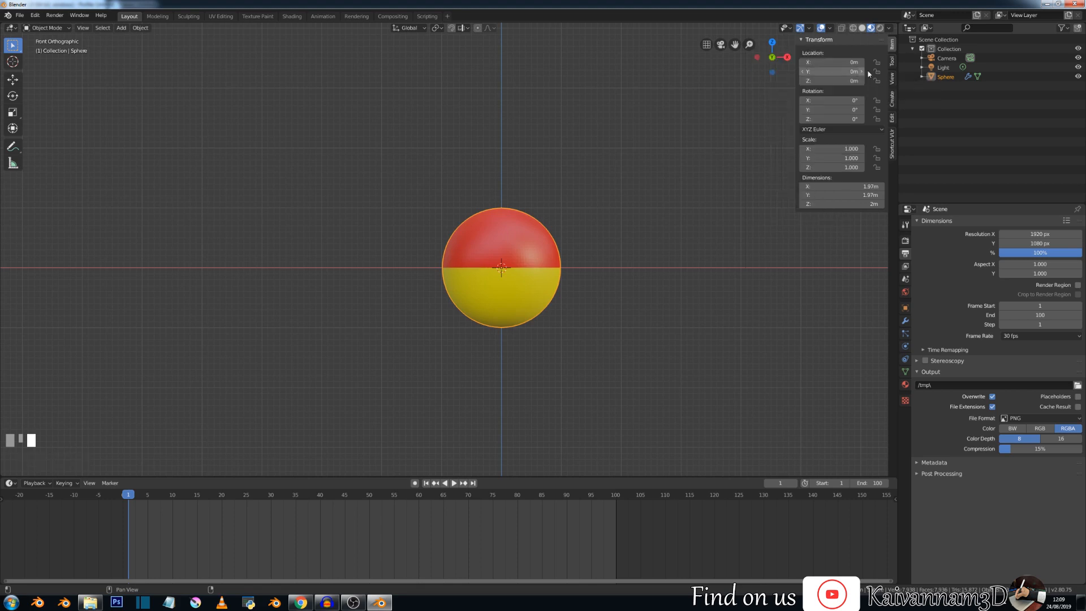
{"action": "right_click", "coordinate": [840, 64]}
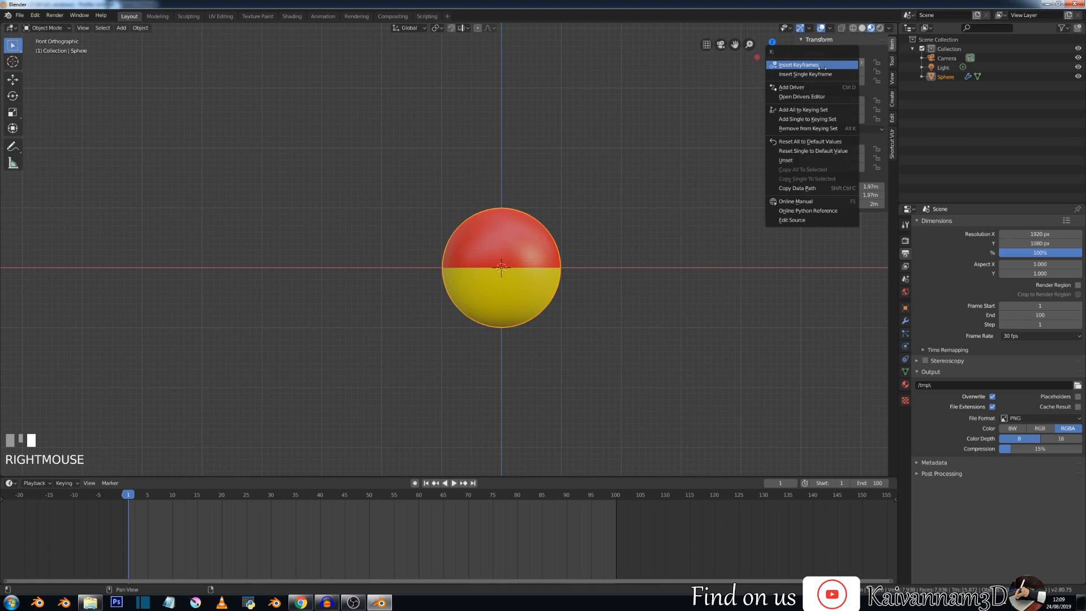
{"action": "left_click", "coordinate": [820, 65]}
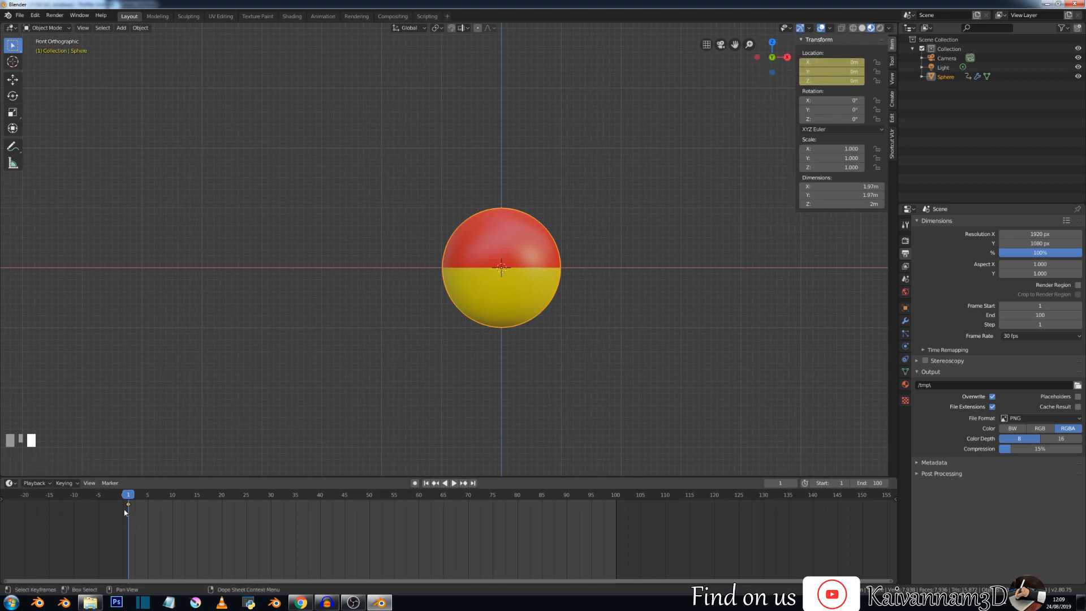
At frame 40, move the sphere to about X -5.55 m, Z 3.39 m and insert location keyframes.
{"action": "scroll", "coordinate": [125, 512], "scroll_direction": "up", "scroll_amount": 2}
{"action": "middle_click_drag", "start_coordinate": [114, 519], "coordinate": [164, 535], "text": "shift"}
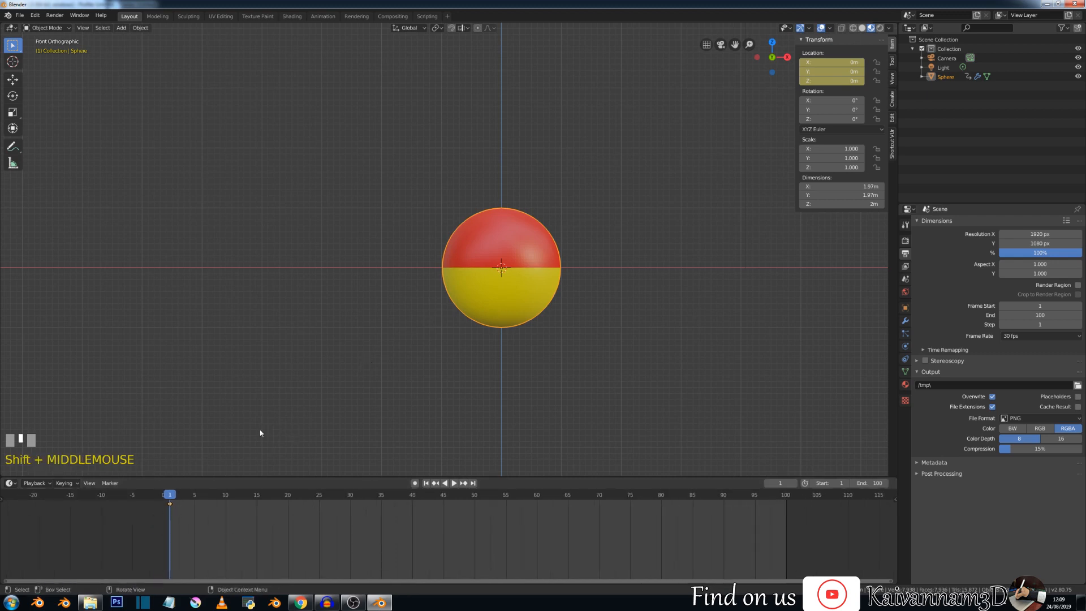
{"action": "left_click_drag", "start_coordinate": [167, 498], "coordinate": [412, 491]}
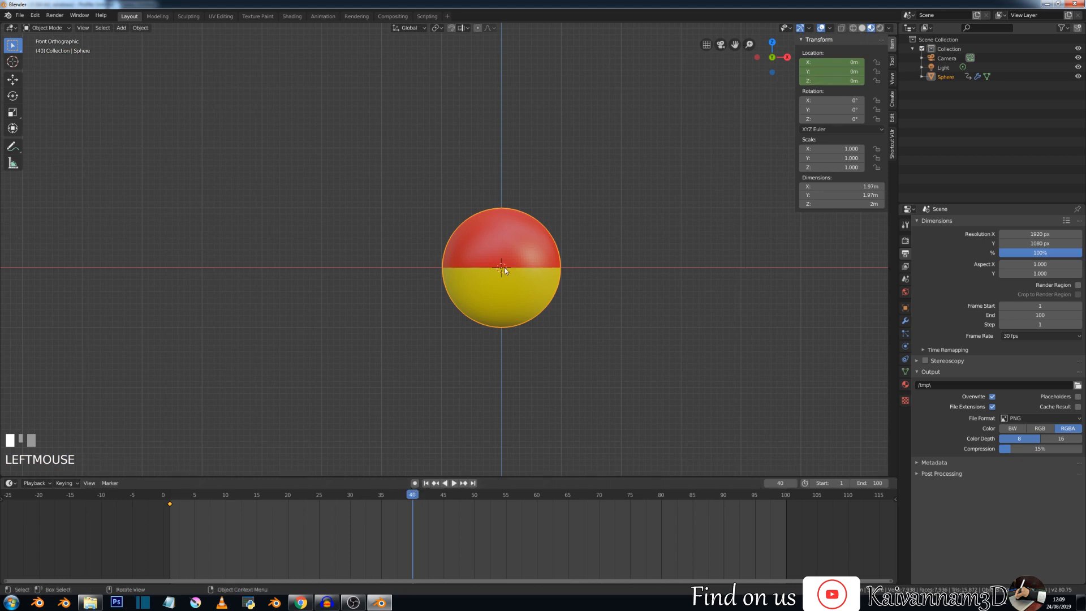
{"action": "key", "text": "g"}
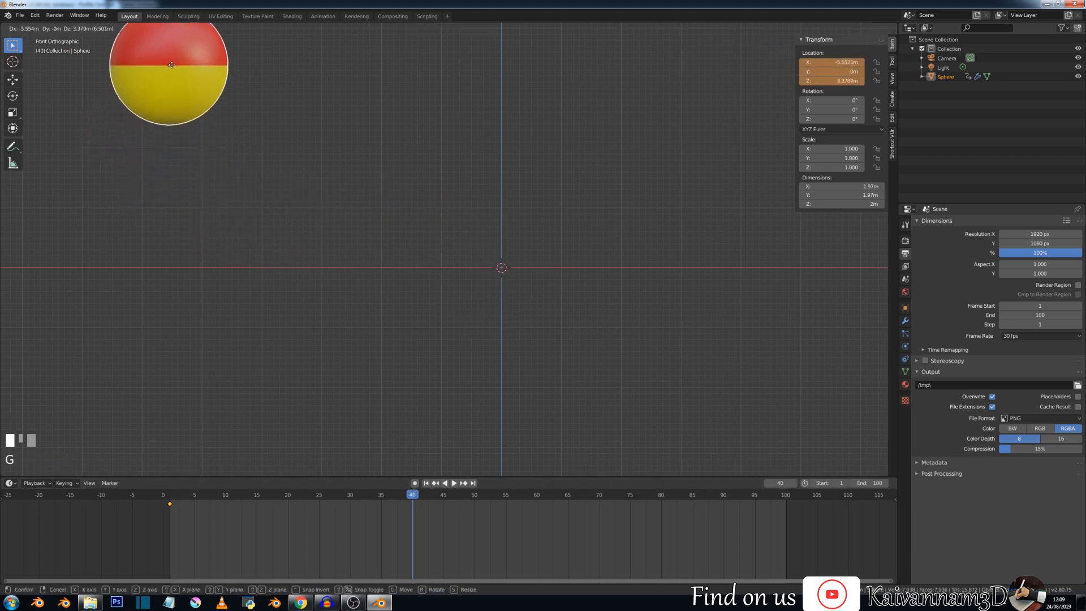
{"action": "left_click", "coordinate": [172, 64]}
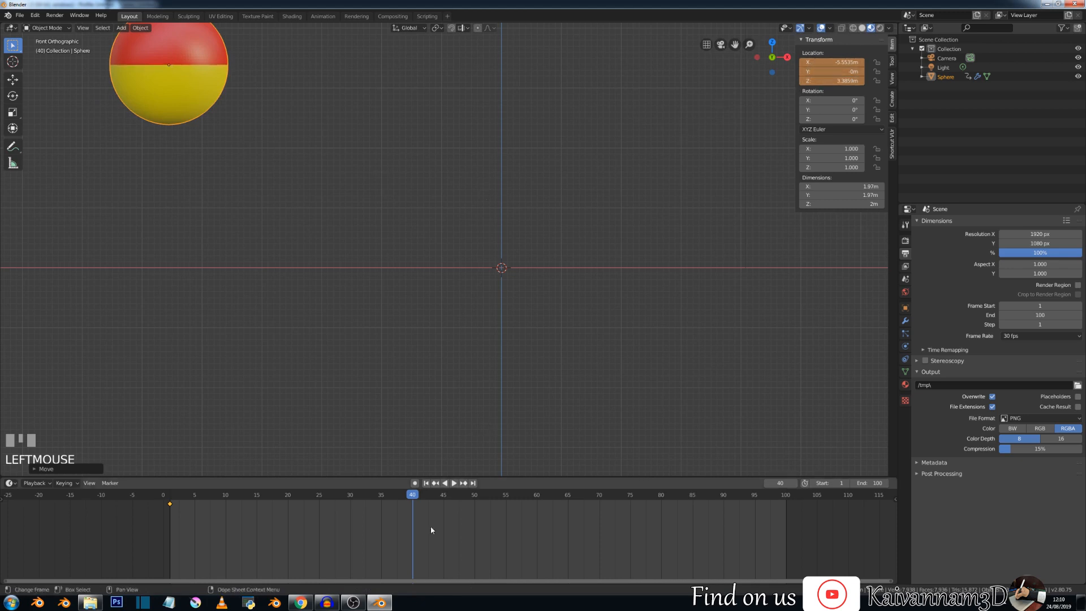
{"action": "right_click", "coordinate": [831, 66]}
{"action": "left_click", "coordinate": [837, 66]}
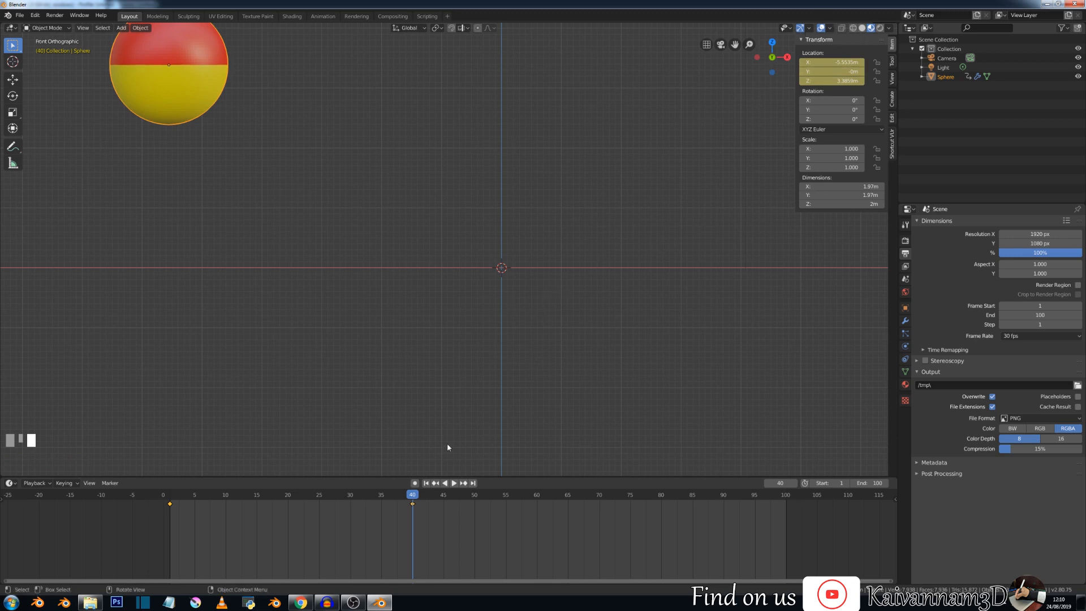
Play the sphere's movement from the first frame past frame 40, stop playback and return to frame 1.
{"action": "left_click", "coordinate": [426, 482]}
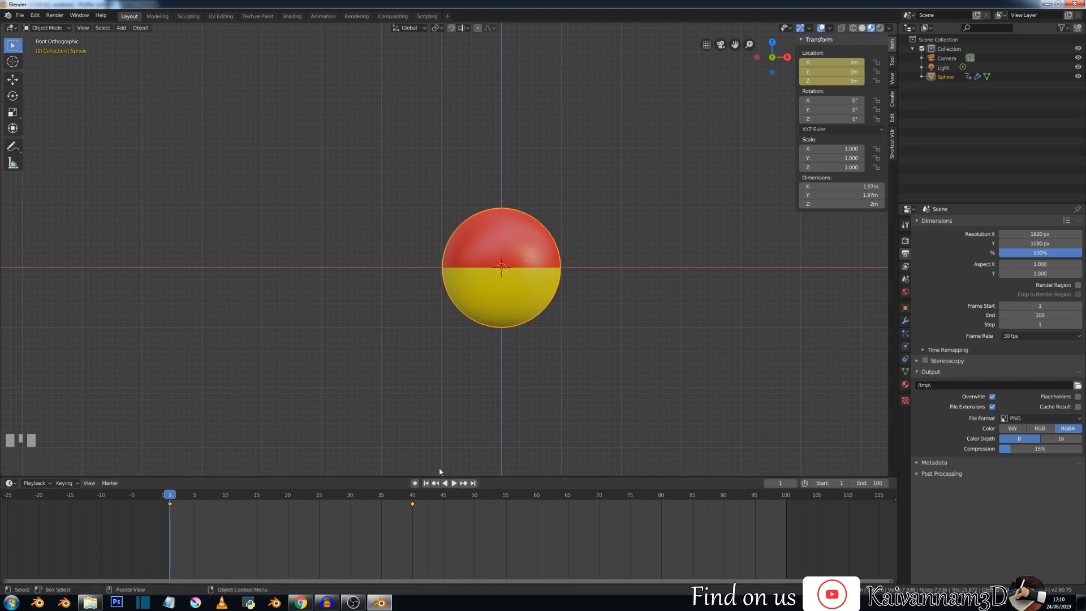
{"action": "left_click", "coordinate": [454, 484]}
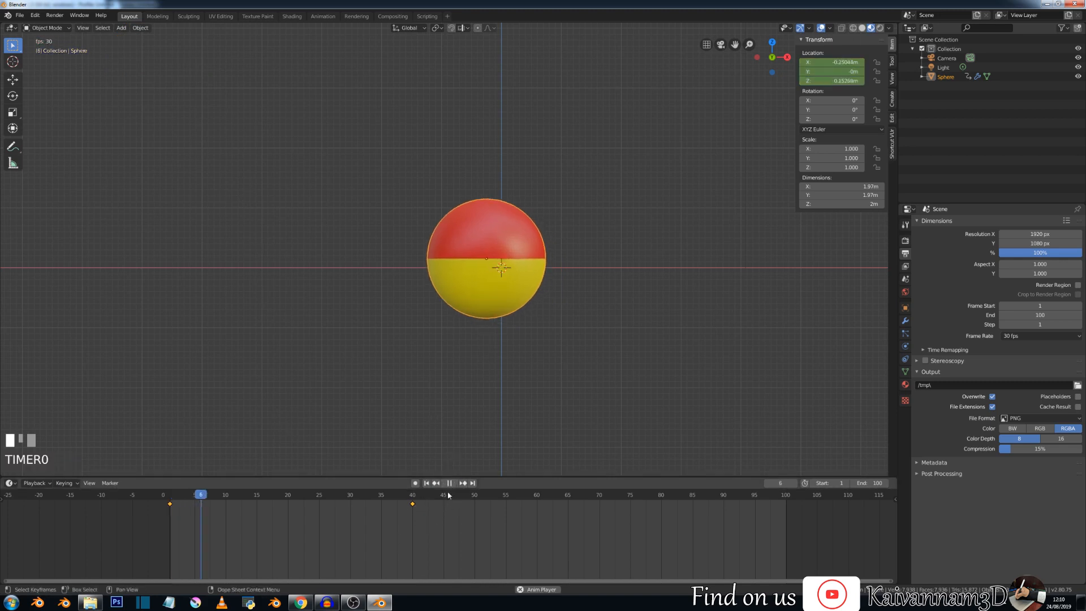
{"action": "left_click", "coordinate": [454, 484]}
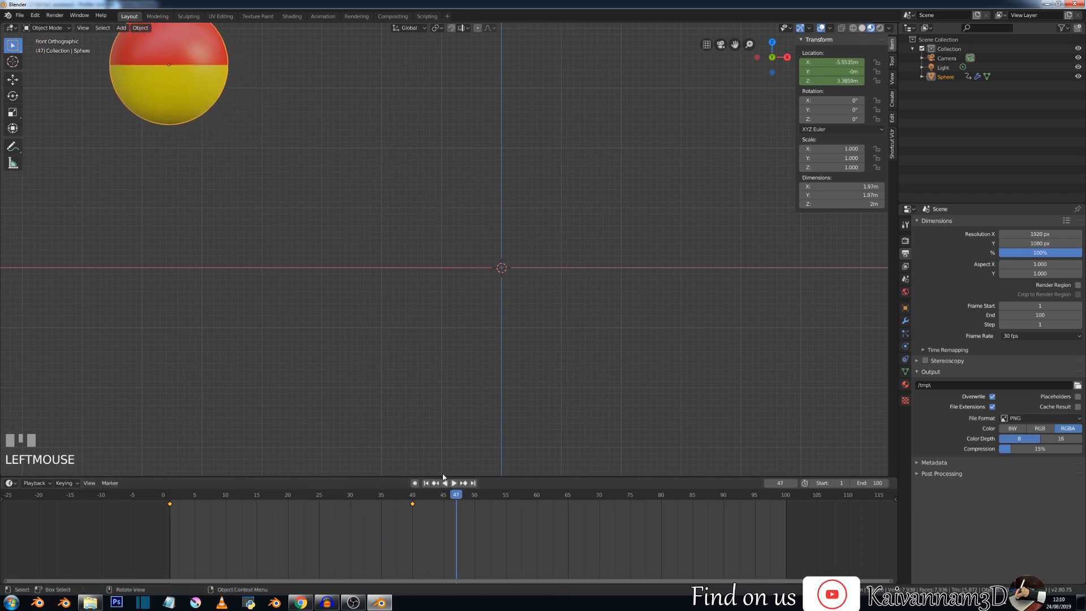
{"action": "left_click", "coordinate": [426, 482]}
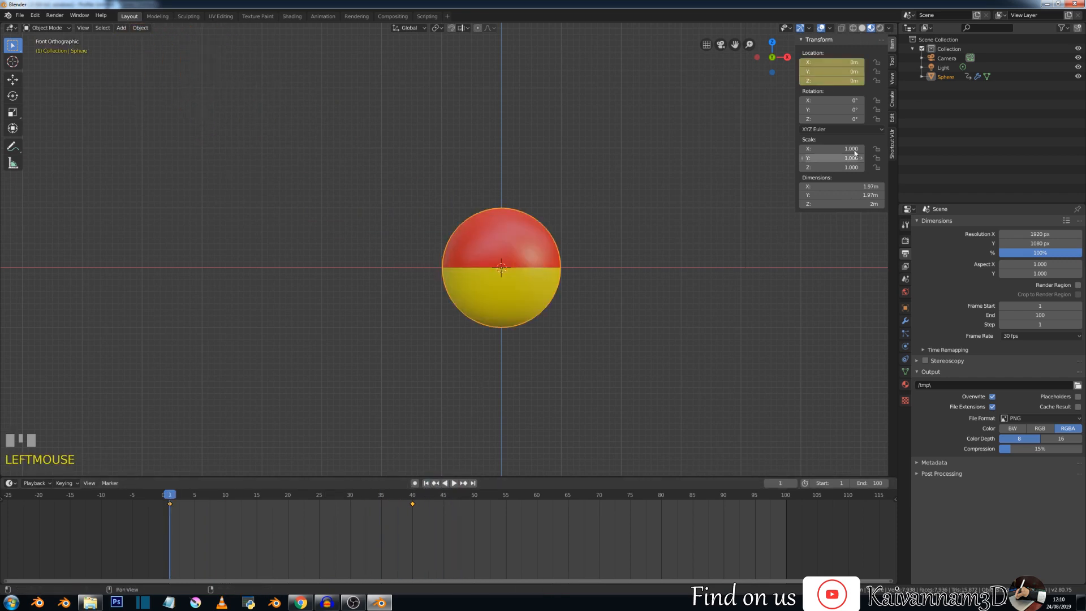
Delete the sphere's location keyframes at frames 40 and 1.
{"action": "left_click", "coordinate": [412, 503]}
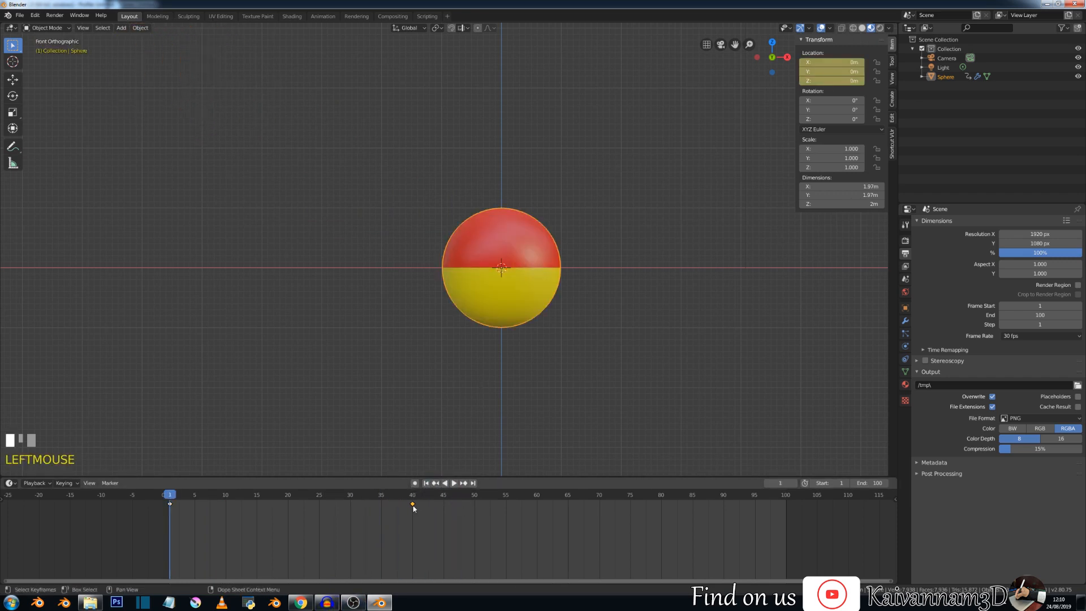
{"action": "key", "text": "x"}
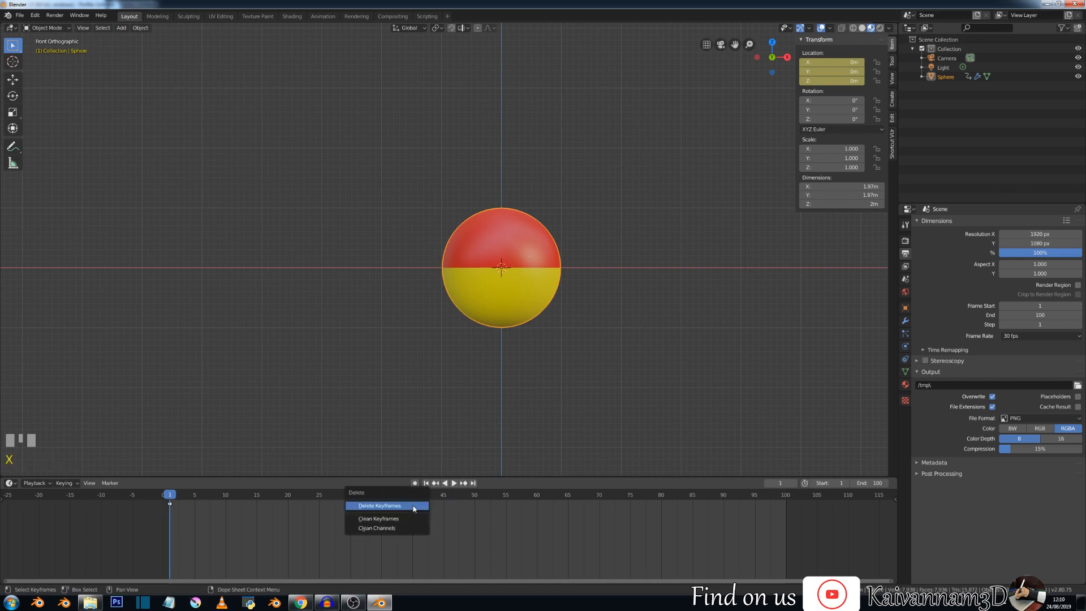
{"action": "left_click", "coordinate": [395, 516]}
{"action": "left_click", "coordinate": [170, 507]}
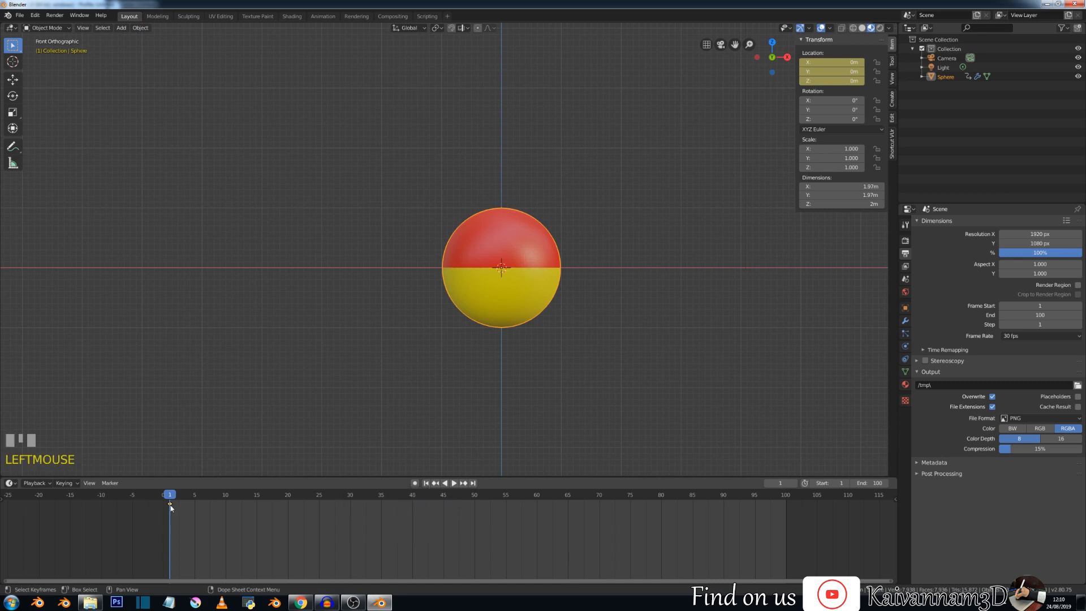
{"action": "key", "text": "x"}
{"action": "left_click", "coordinate": [170, 511]}
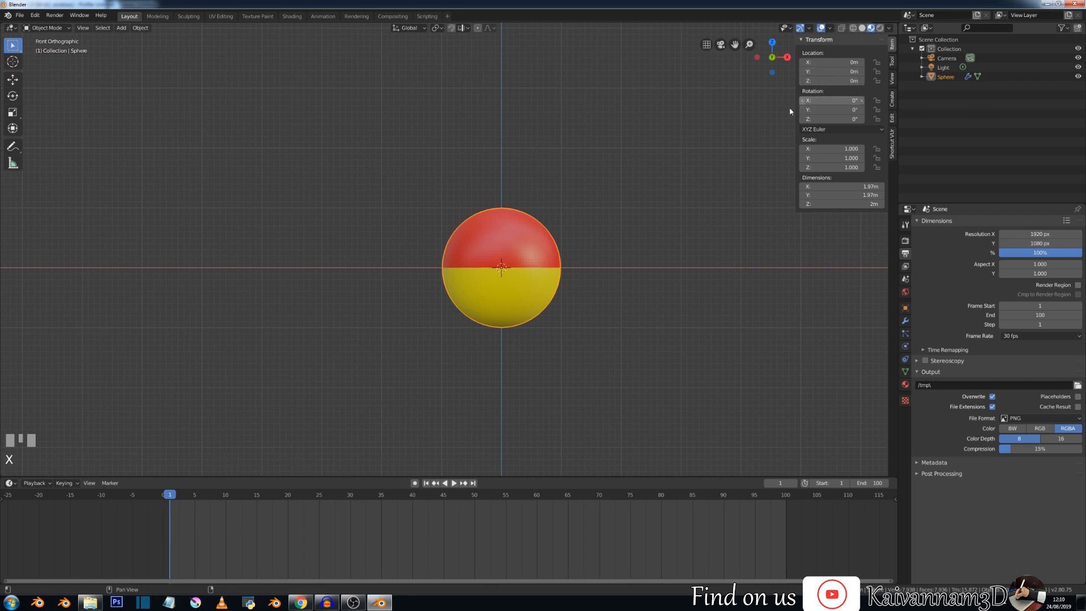
Move the sphere up and away to about X -9.44 m, Z 7.77 m and keyframe its location at frame 1.
{"action": "scroll", "coordinate": [460, 246], "scroll_direction": "down", "scroll_amount": 4}
{"action": "middle_click_drag", "start_coordinate": [462, 250], "coordinate": [524, 313], "text": "shift"}
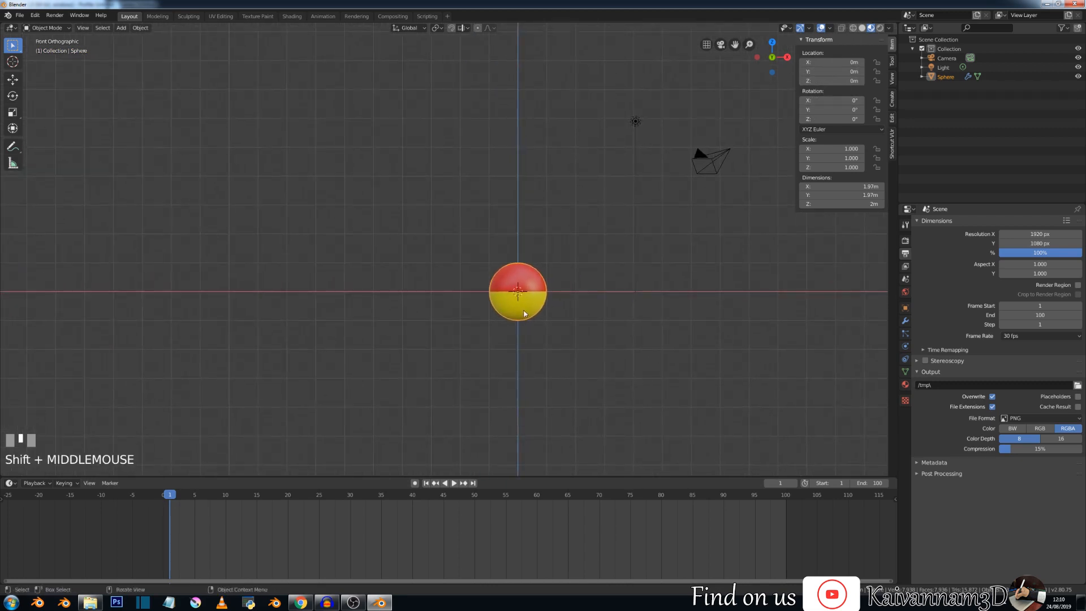
{"action": "key", "text": "g"}
{"action": "left_click", "coordinate": [254, 84]}
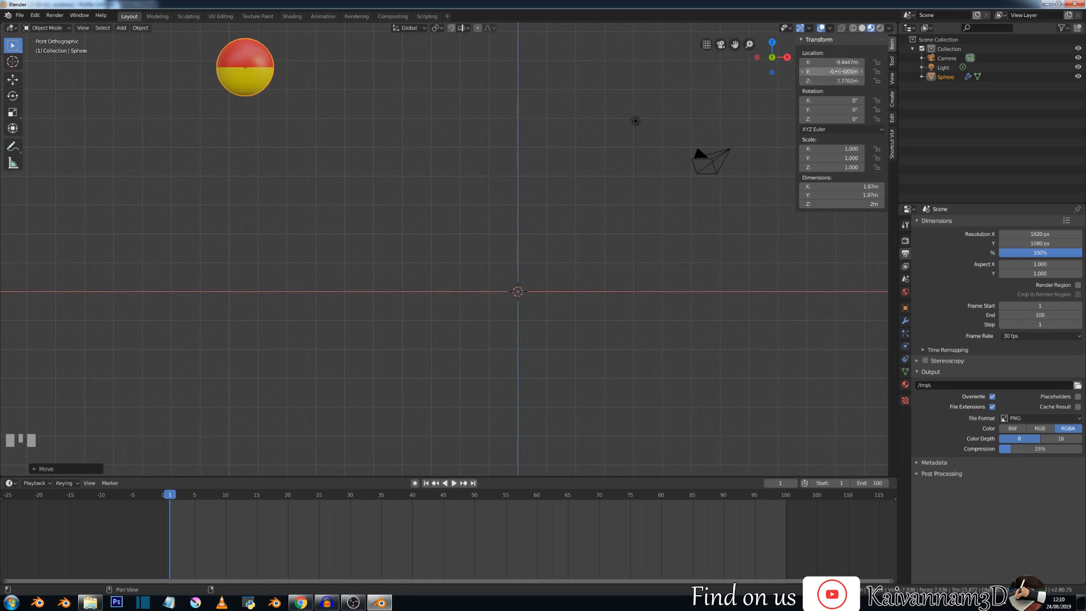
{"action": "key", "text": "i"}
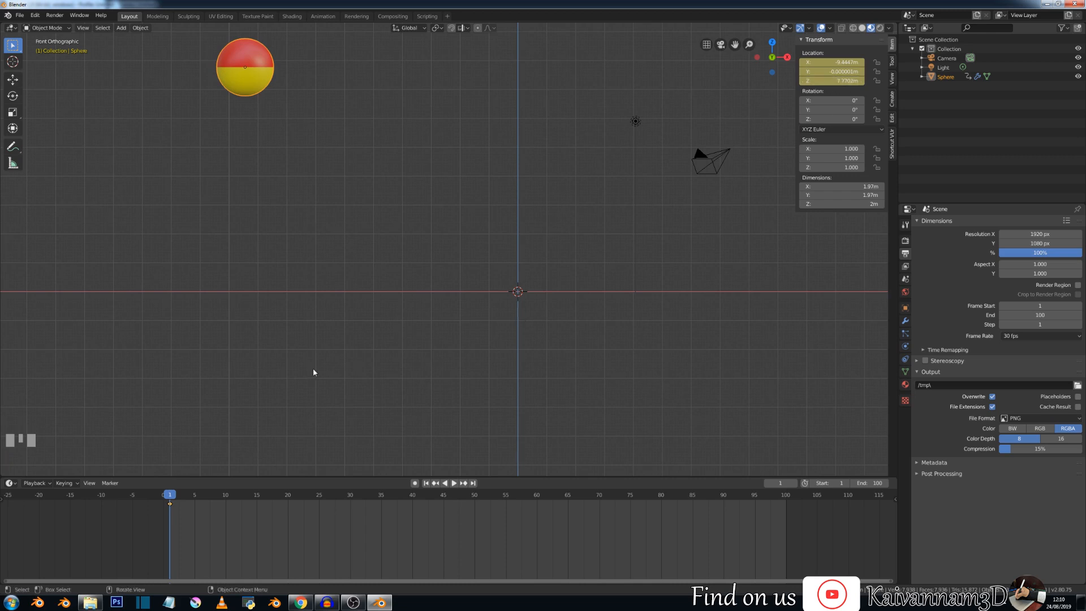
At frame 50, move the sphere to the world centre, about X 0 m, Z 0.06 m, and keyframe its location.
{"action": "left_click_drag", "start_coordinate": [169, 498], "coordinate": [477, 506]}
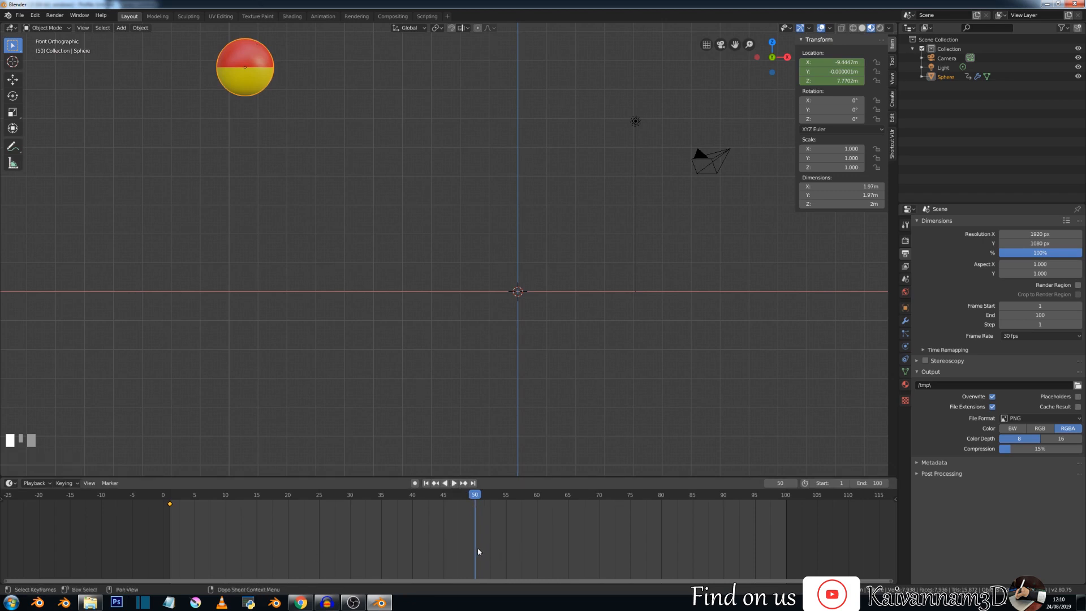
{"action": "key", "text": "g"}
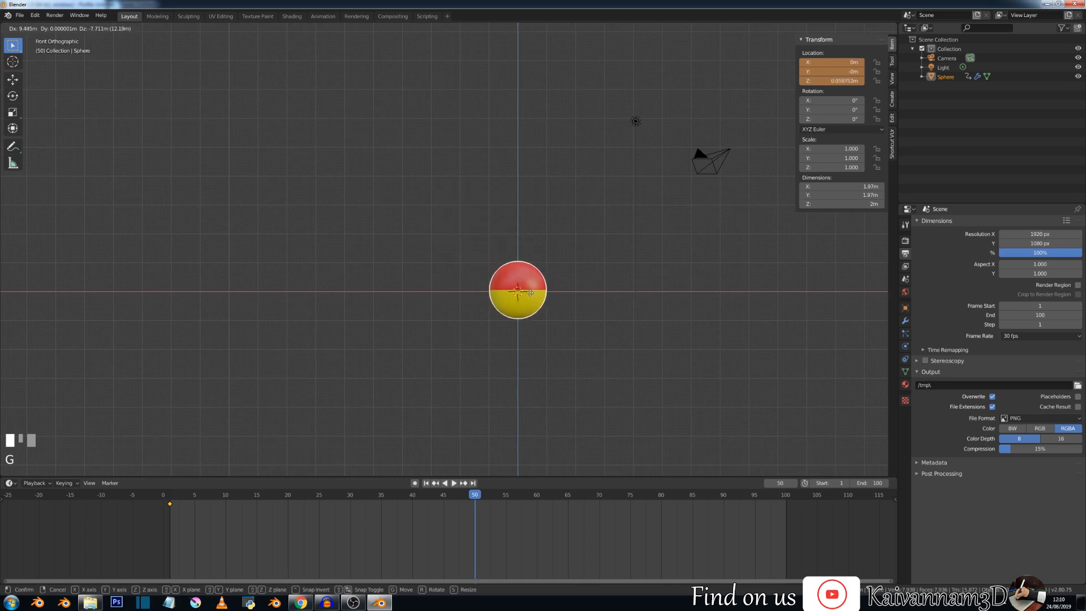
{"action": "left_click", "coordinate": [530, 291]}
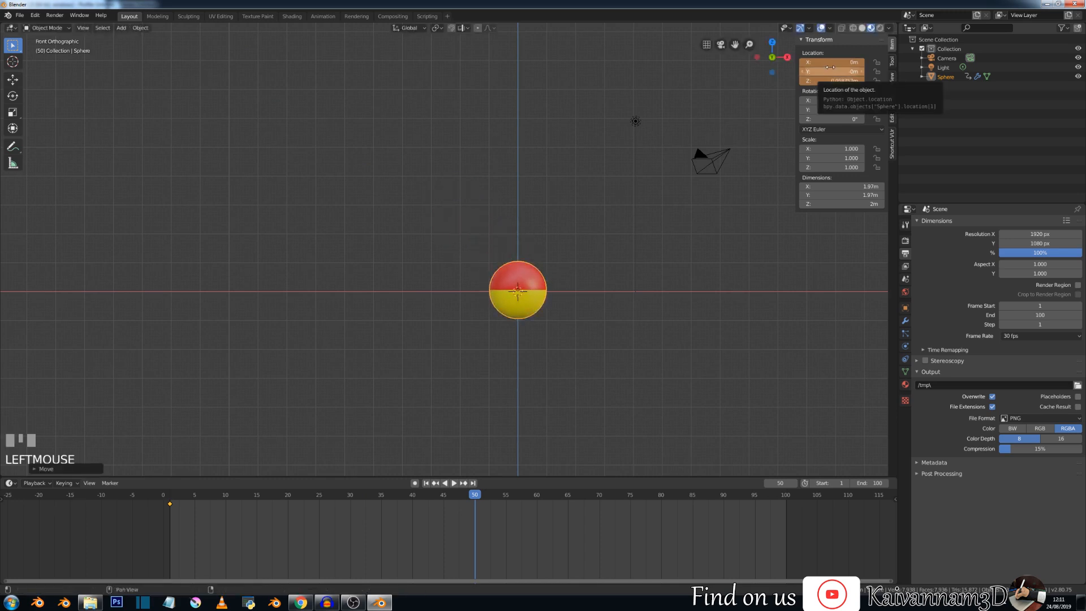
{"action": "key", "text": "i"}
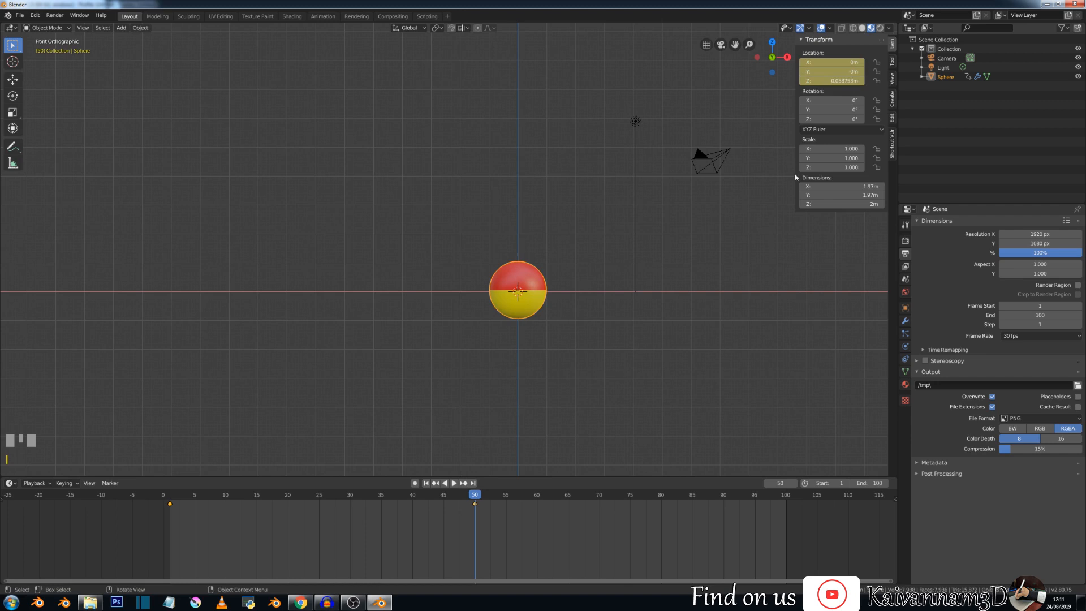
Try turning the sphere about its Y axis by about 4.7° at frame 50.
{"action": "left_click", "coordinate": [826, 110]}
{"action": "left_click", "coordinate": [762, 109]}
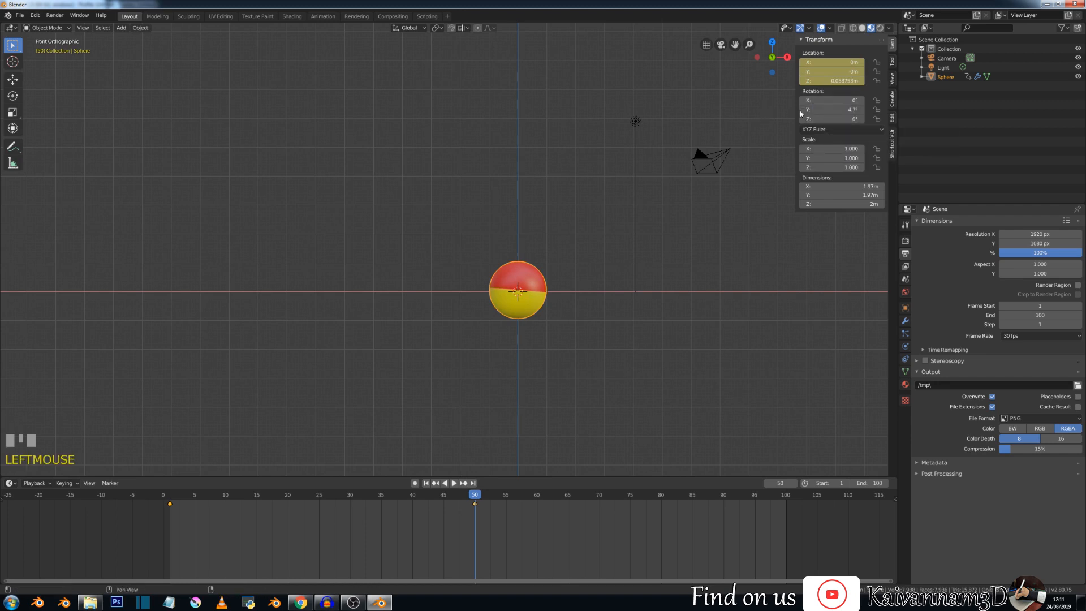
{"action": "left_click", "coordinate": [839, 112]}
Return to frame 1, set the sphere's Y rotation to 0° and insert a single keyframe on that channel.
{"action": "left_click", "coordinate": [427, 484]}
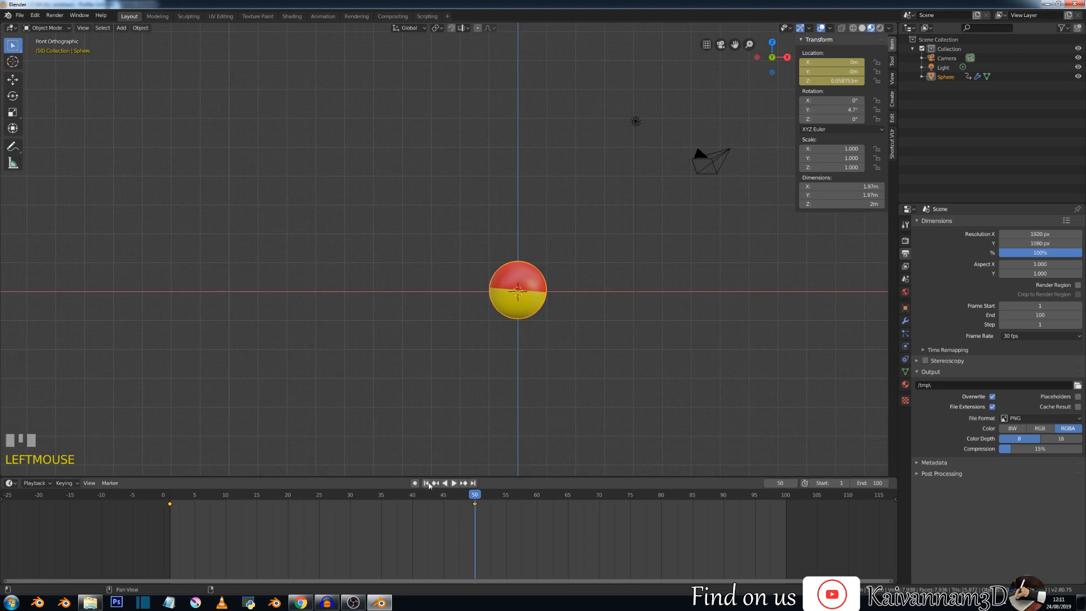
{"action": "left_click", "coordinate": [426, 484]}
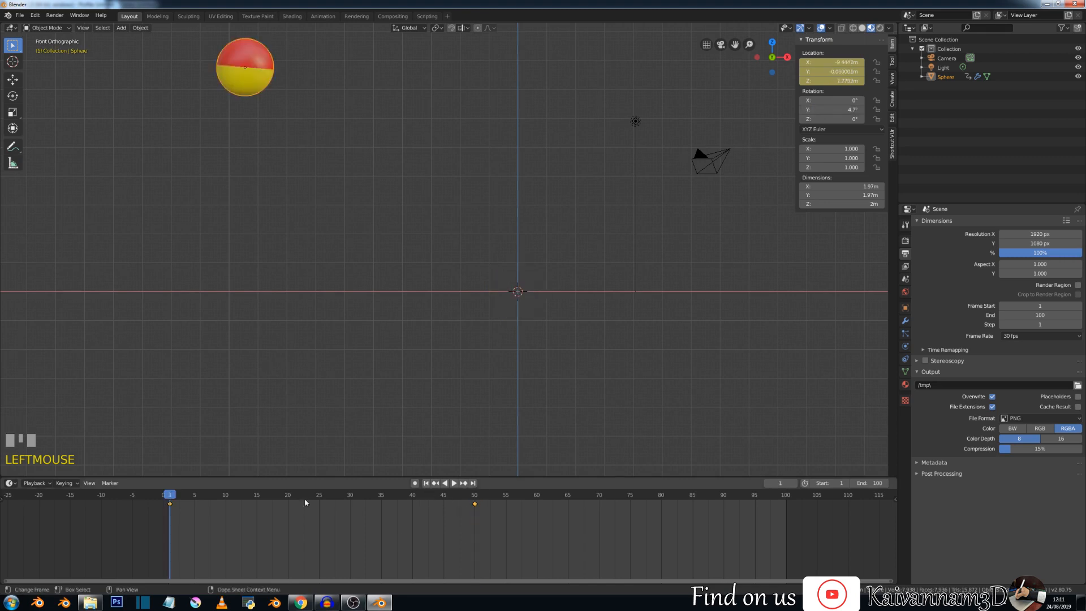
{"action": "left_click", "coordinate": [841, 109]}
{"action": "key", "text": "Return"}
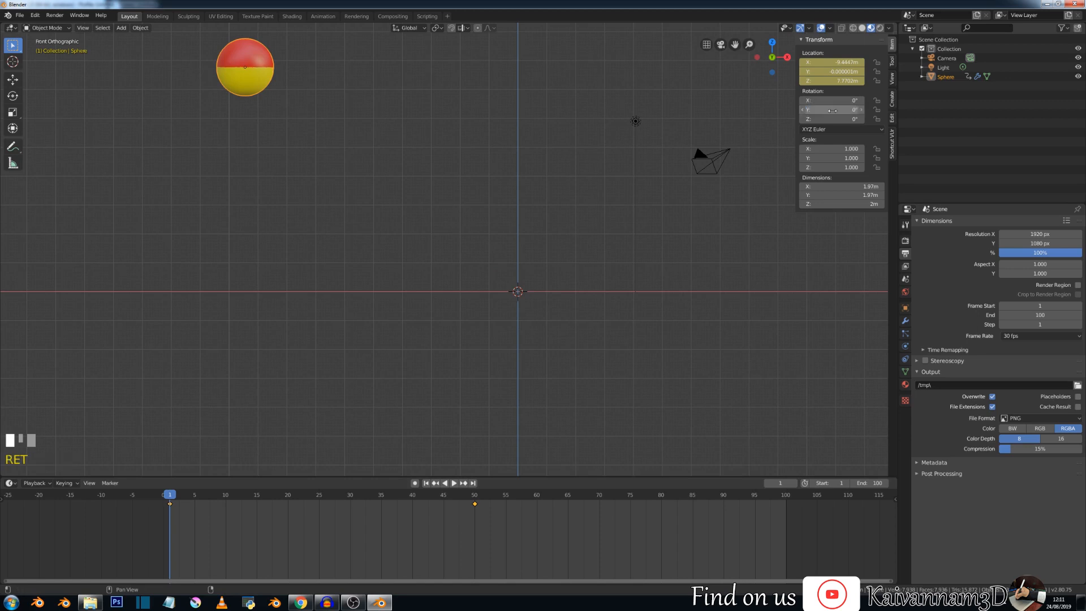
{"action": "left_click", "coordinate": [833, 110]}
{"action": "left_click", "coordinate": [717, 111]}
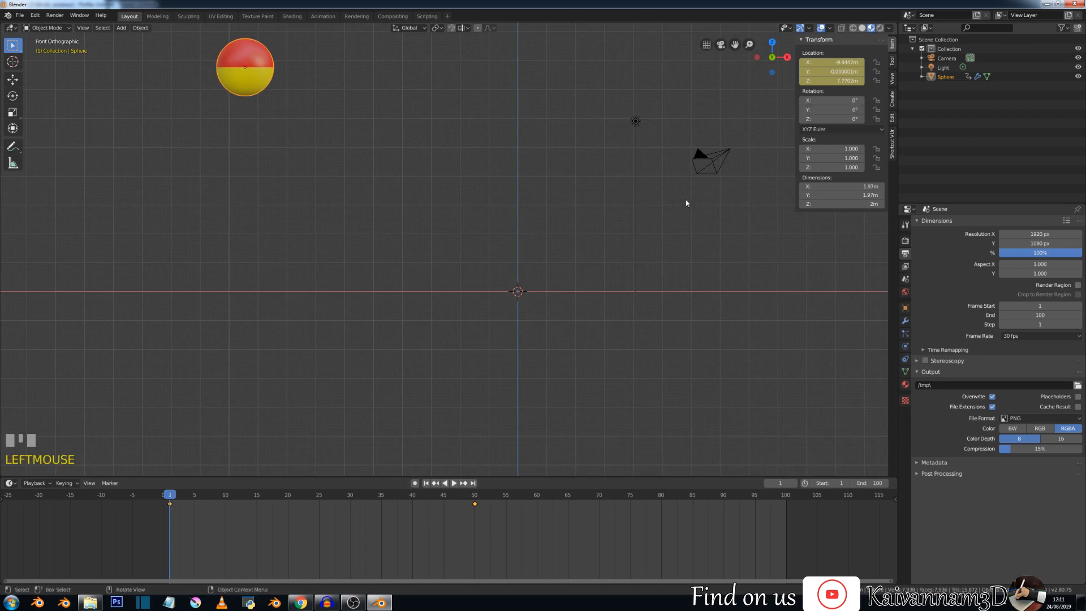
{"action": "right_click", "coordinate": [820, 110]}
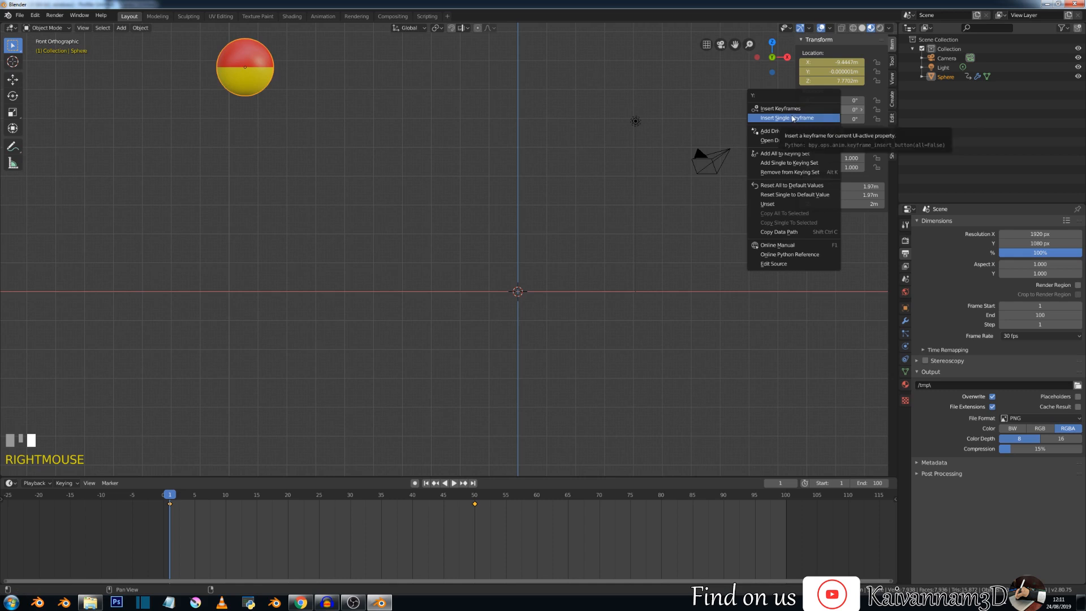
{"action": "left_click", "coordinate": [793, 118]}
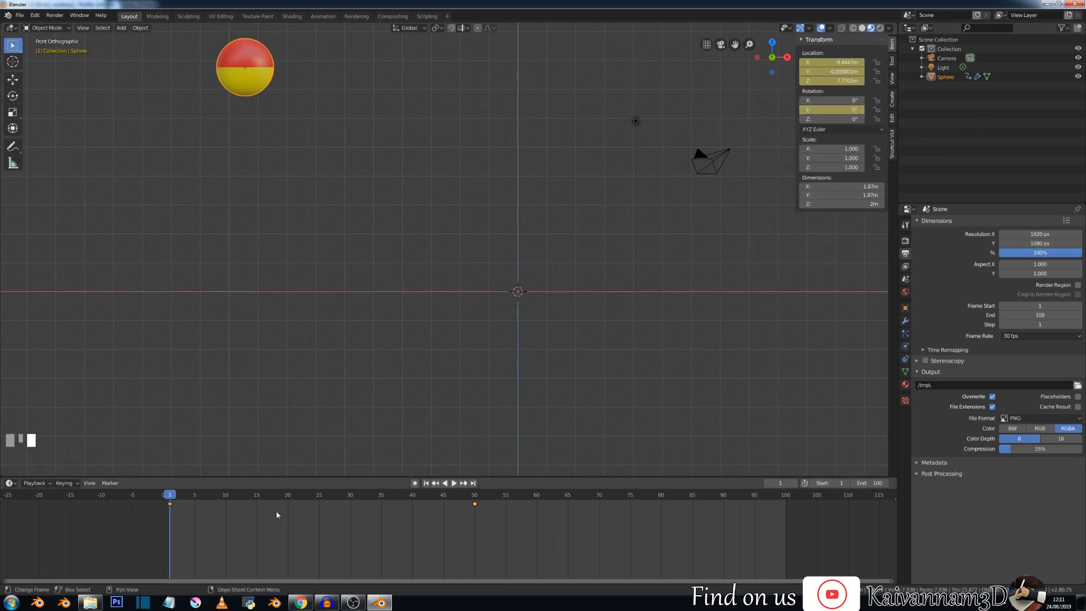
Go to the keyframe at frame 50 and set the sphere's Y rotation to 360°.
{"action": "left_click", "coordinate": [463, 483]}
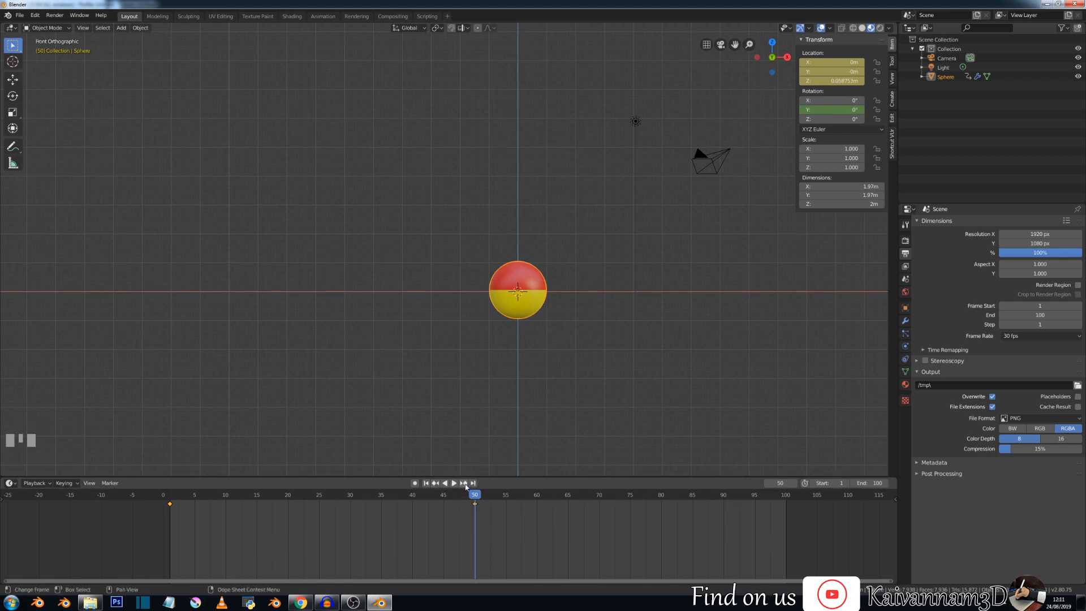
{"action": "left_click", "coordinate": [840, 110]}
{"action": "type", "text": "36"}
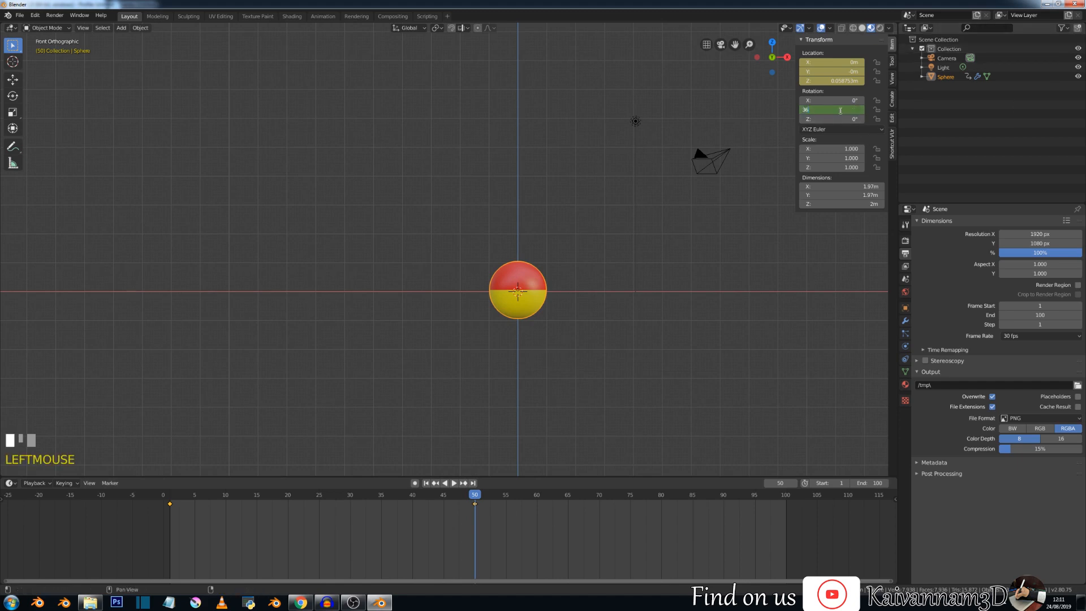
{"action": "type", "text": "0"}
{"action": "key", "text": "Return"}
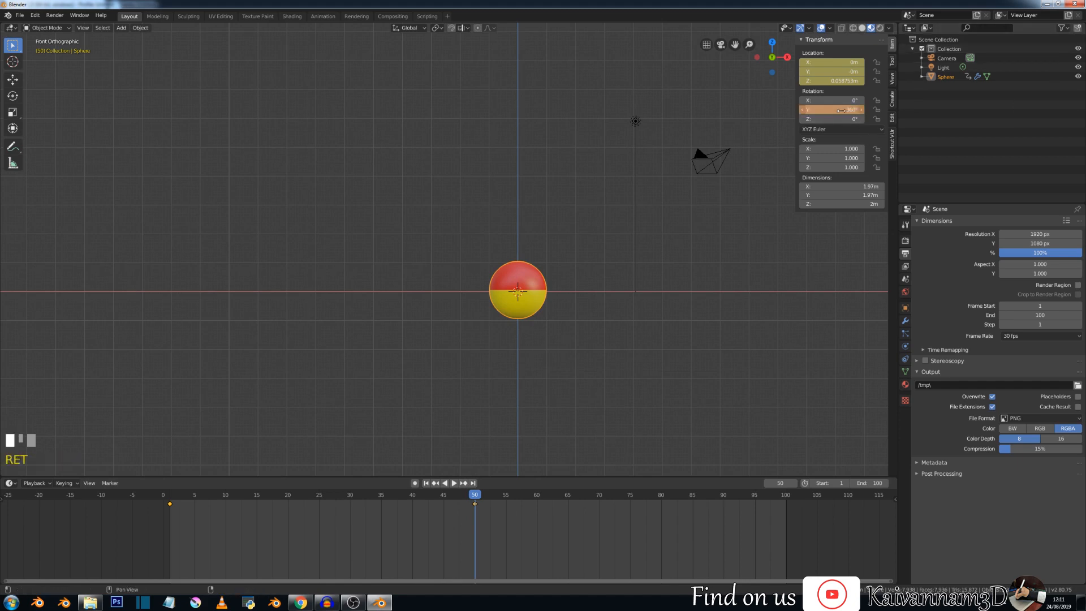
Insert a single keyframe on the sphere's Y rotation at frame 50, and play the animation once from frame 1.
{"action": "right_click", "coordinate": [840, 110]}
{"action": "left_click", "coordinate": [801, 112]}
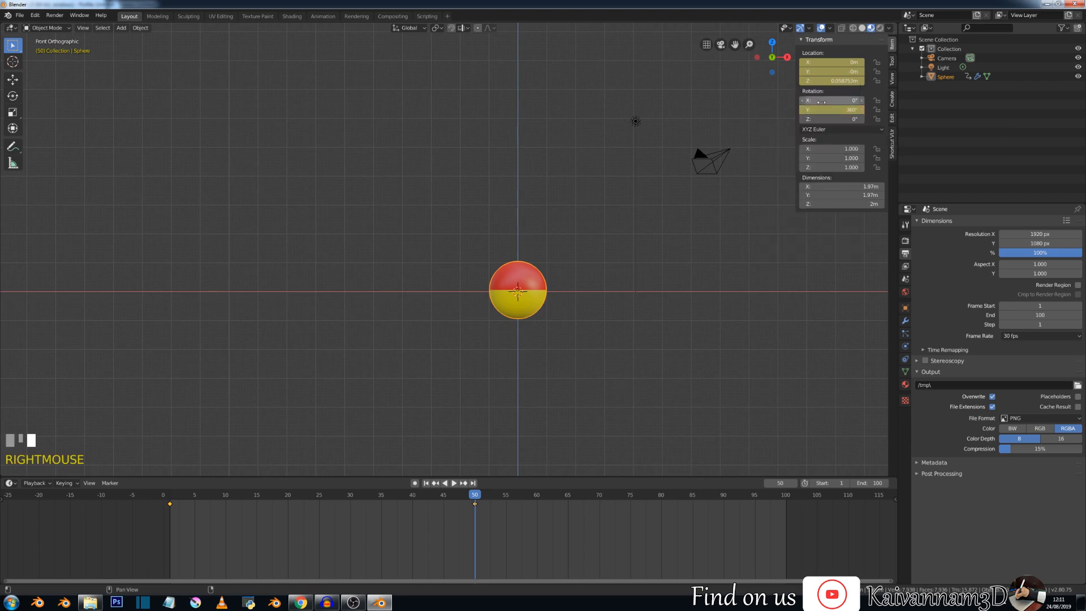
{"action": "left_click", "coordinate": [426, 482]}
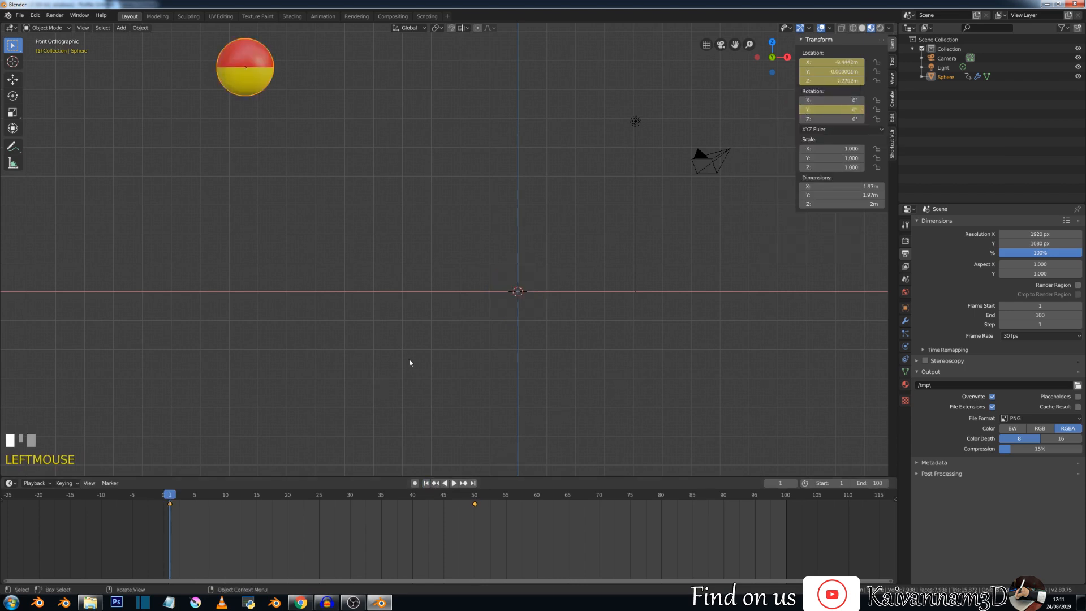
{"action": "left_click", "coordinate": [454, 483]}
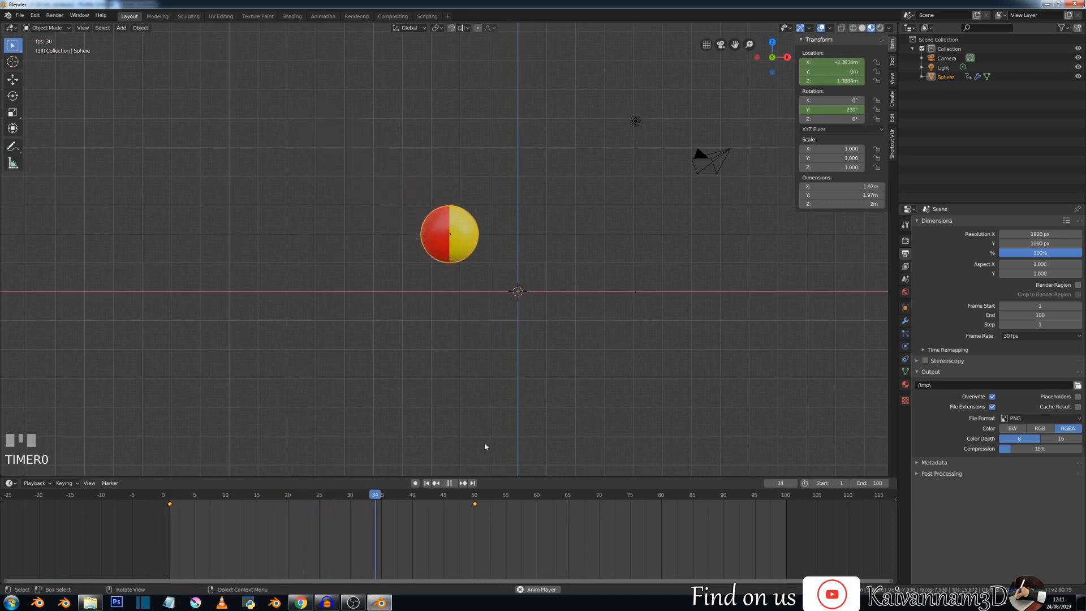
{"action": "left_click", "coordinate": [450, 482]}
{"action": "left_click", "coordinate": [426, 482]}
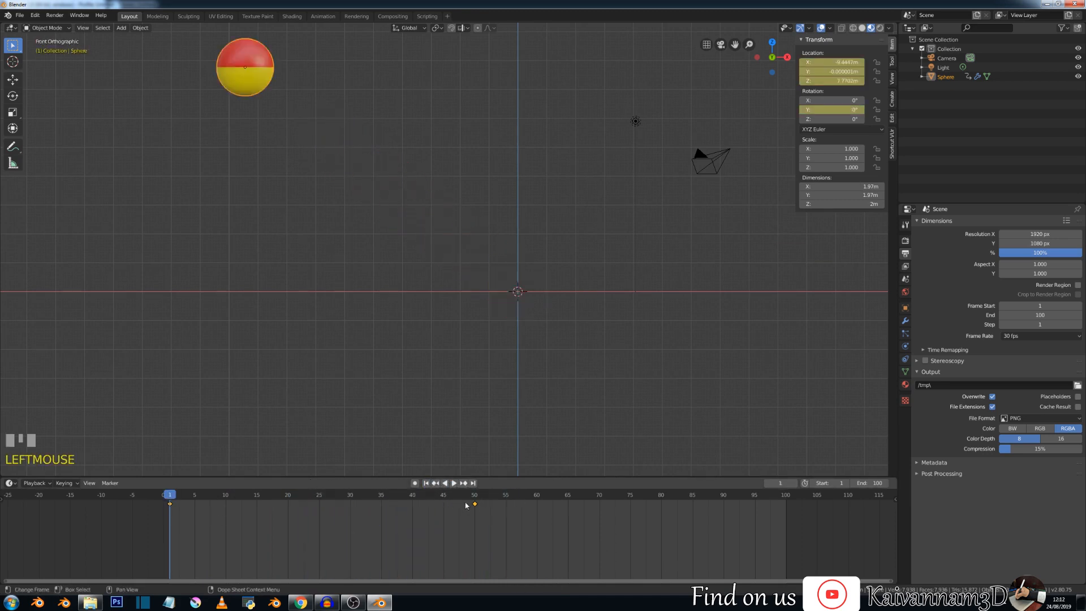
Set the animation's end frame to 50, play the shortened range, and return to frame 1.
{"action": "left_click", "coordinate": [873, 484]}
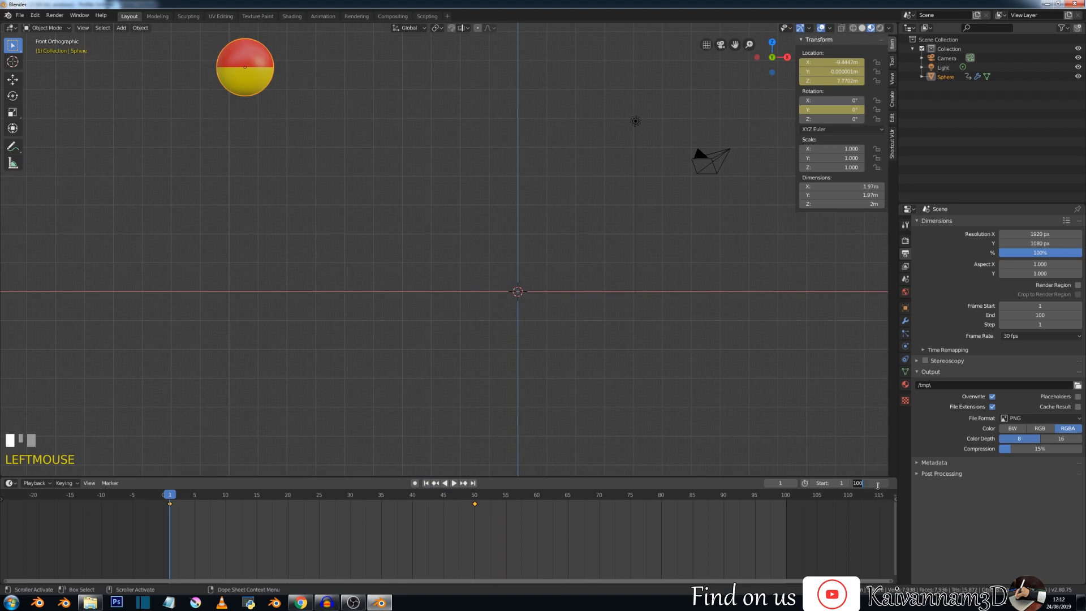
{"action": "type", "text": "50"}
{"action": "key", "text": "Return"}
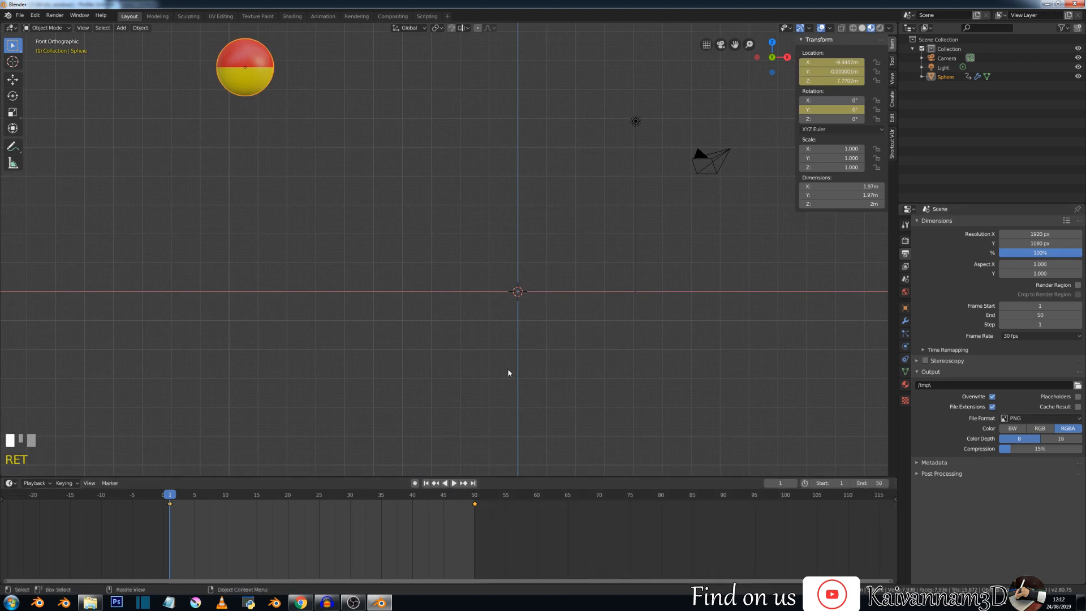
{"action": "left_click", "coordinate": [454, 483]}
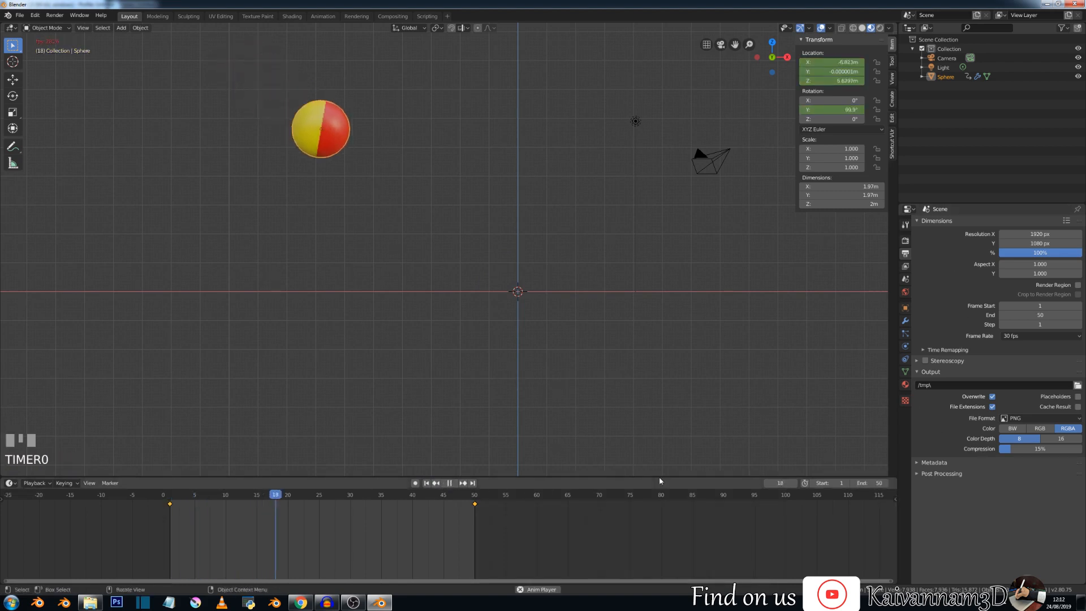
{"action": "left_click", "coordinate": [449, 482]}
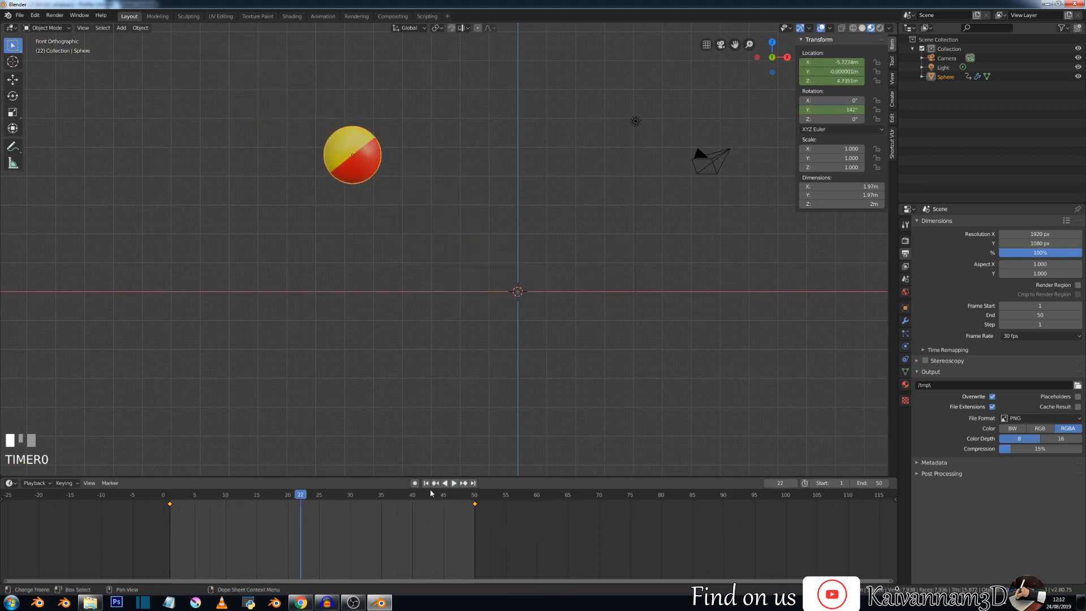
{"action": "left_click", "coordinate": [425, 482]}
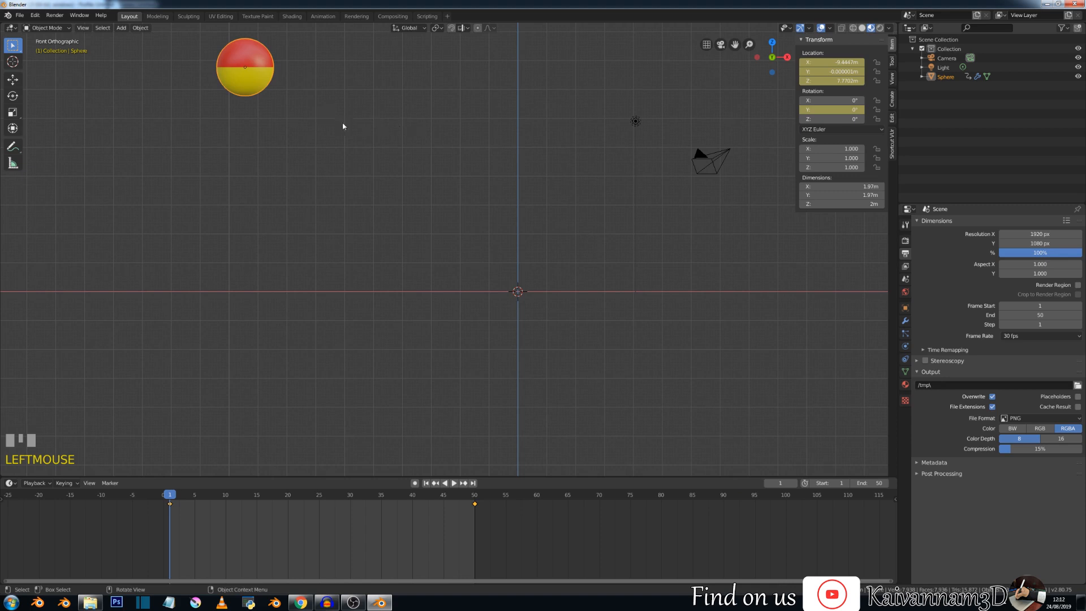
{"action": "scroll", "coordinate": [281, 62], "scroll_direction": "down", "scroll_amount": 2}
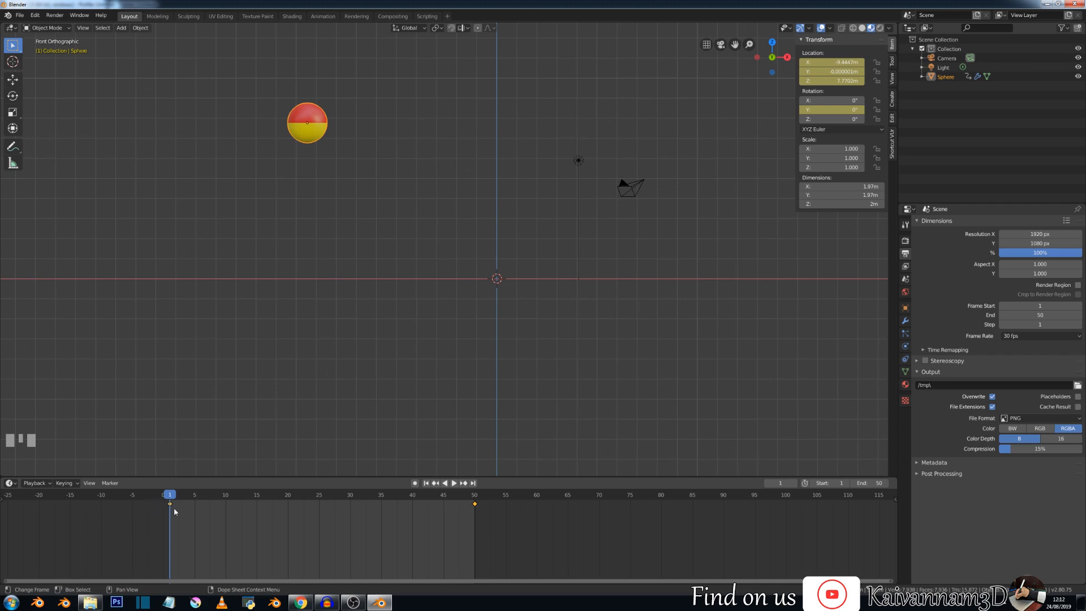
Shrink the timeline area to a thin strip, giving the 3D viewport more height.
{"action": "left_click", "coordinate": [474, 504]}
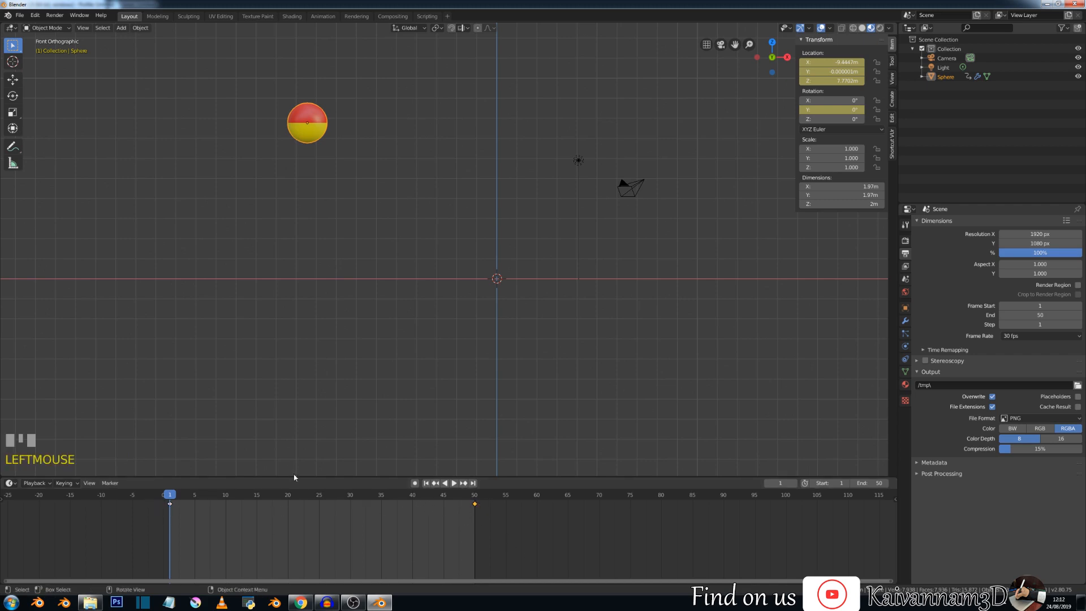
{"action": "left_click_drag", "start_coordinate": [302, 476], "coordinate": [303, 526]}
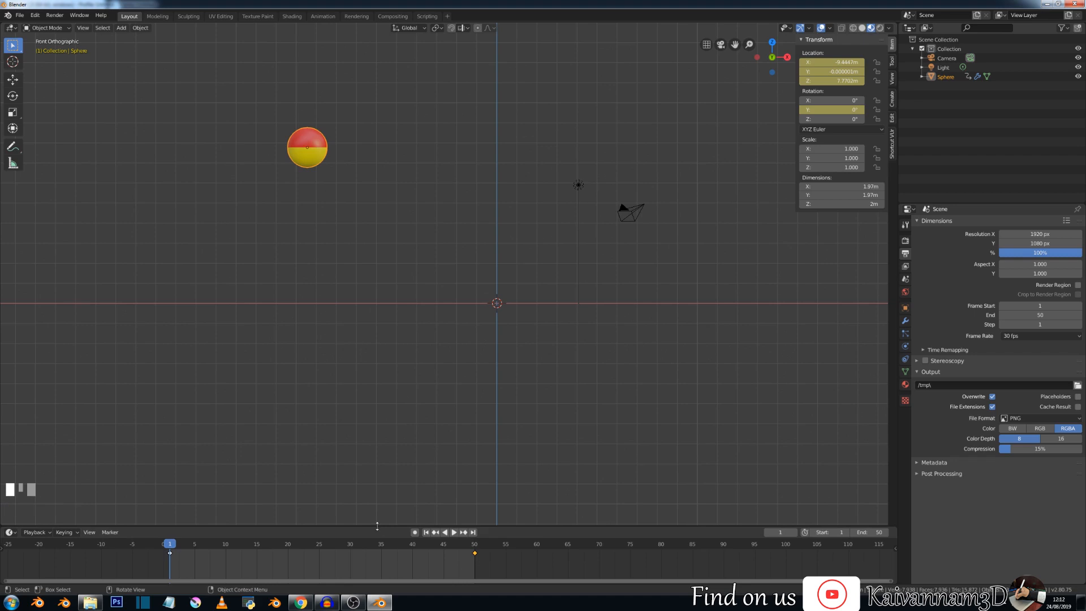
{"action": "left_click_drag", "start_coordinate": [375, 525], "coordinate": [377, 535]}
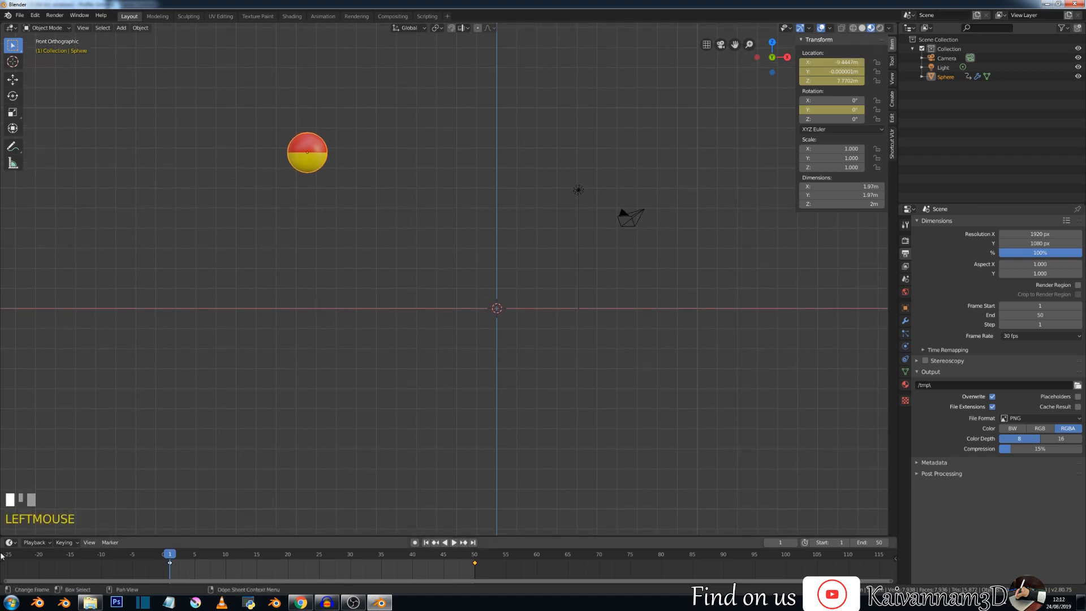
{"action": "left_click", "coordinate": [9, 542]}
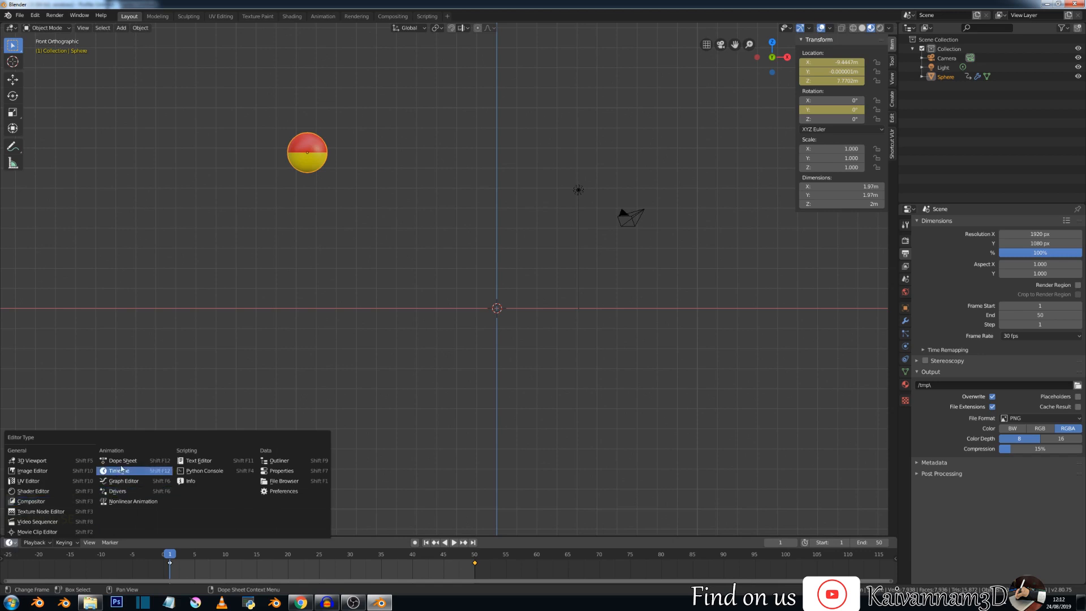
{"action": "left_click", "coordinate": [355, 412]}
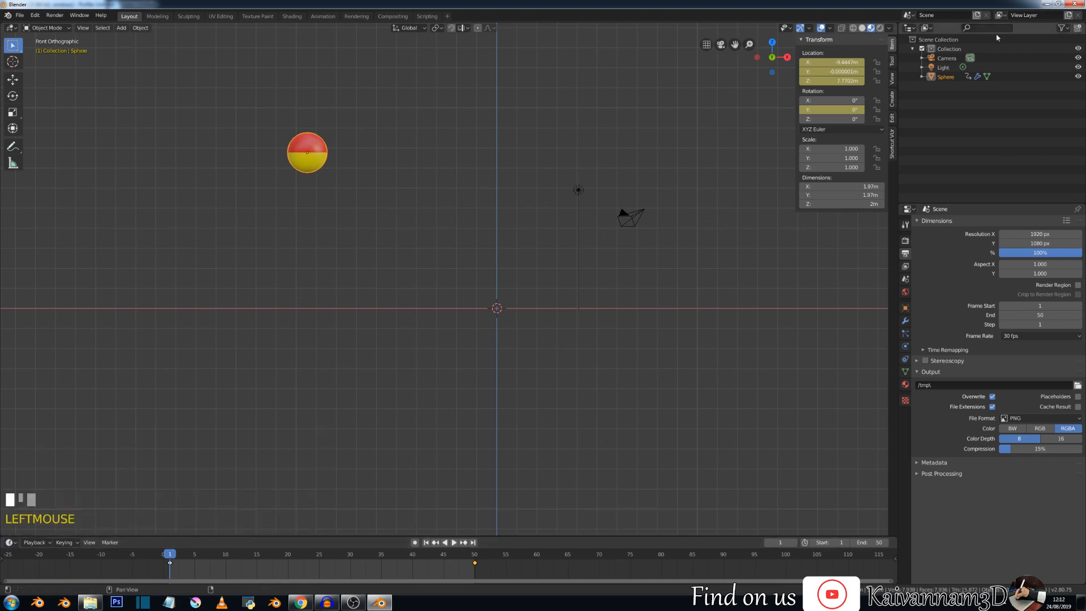
Split the 3D viewport horizontally, turn the lower half into a Dope Sheet, and enlarge it.
{"action": "left_click_drag", "start_coordinate": [894, 26], "coordinate": [892, 27]}
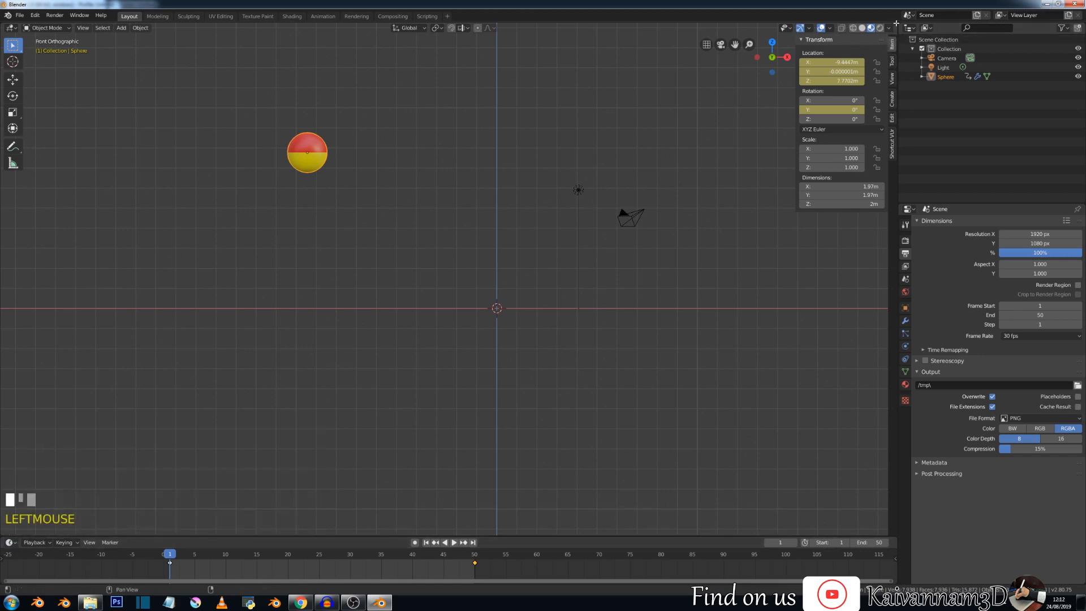
{"action": "left_click_drag", "start_coordinate": [892, 26], "coordinate": [871, 32]}
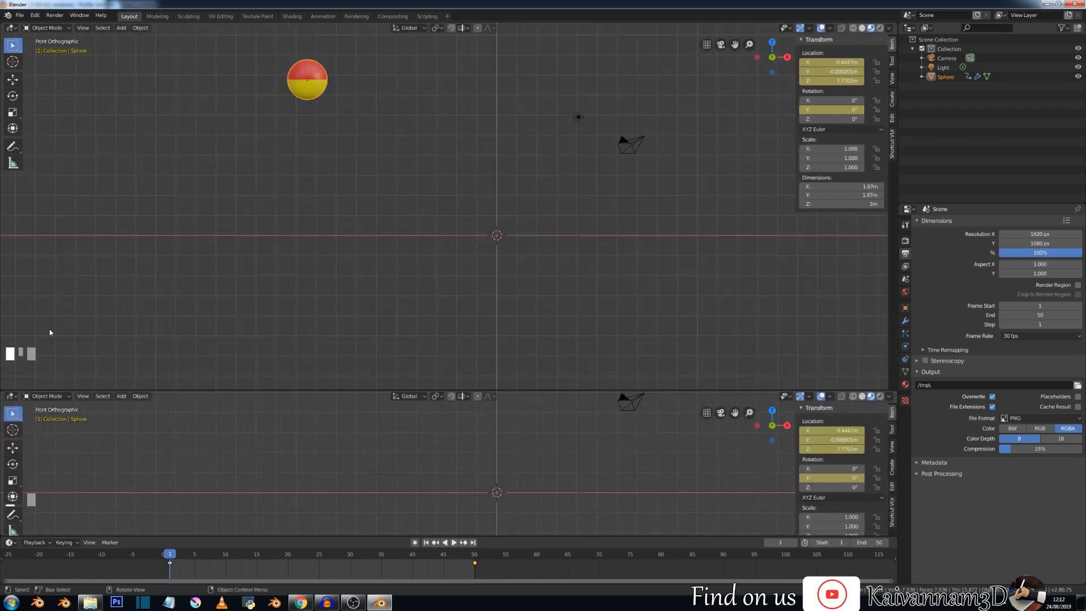
{"action": "left_click", "coordinate": [11, 396]}
{"action": "left_click", "coordinate": [12, 396]}
{"action": "left_click", "coordinate": [48, 396]}
{"action": "left_click", "coordinate": [12, 395]}
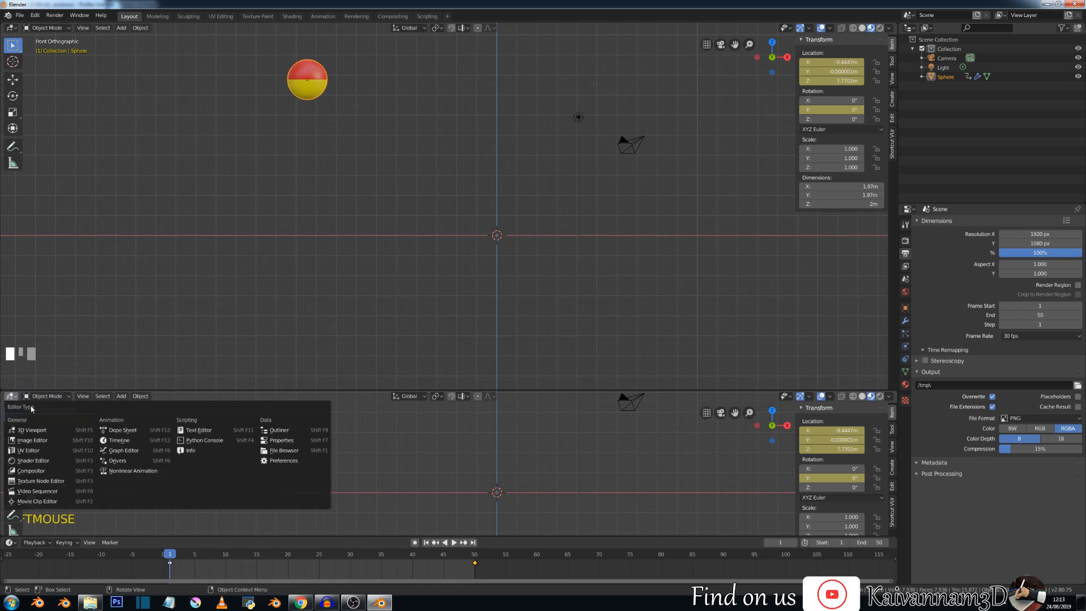
{"action": "left_click", "coordinate": [139, 431]}
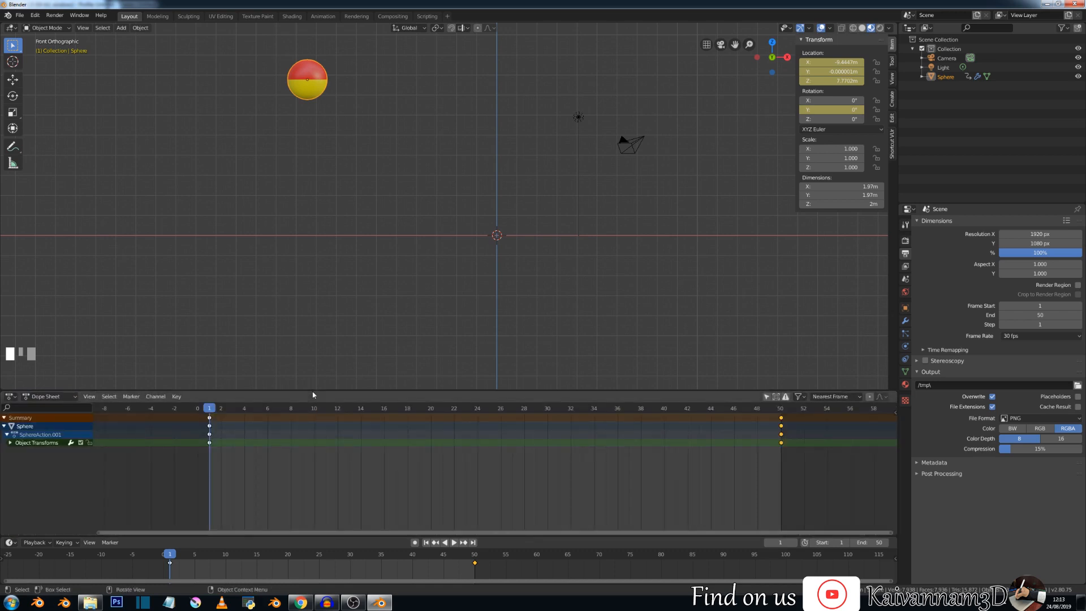
{"action": "left_click_drag", "start_coordinate": [314, 390], "coordinate": [314, 351]}
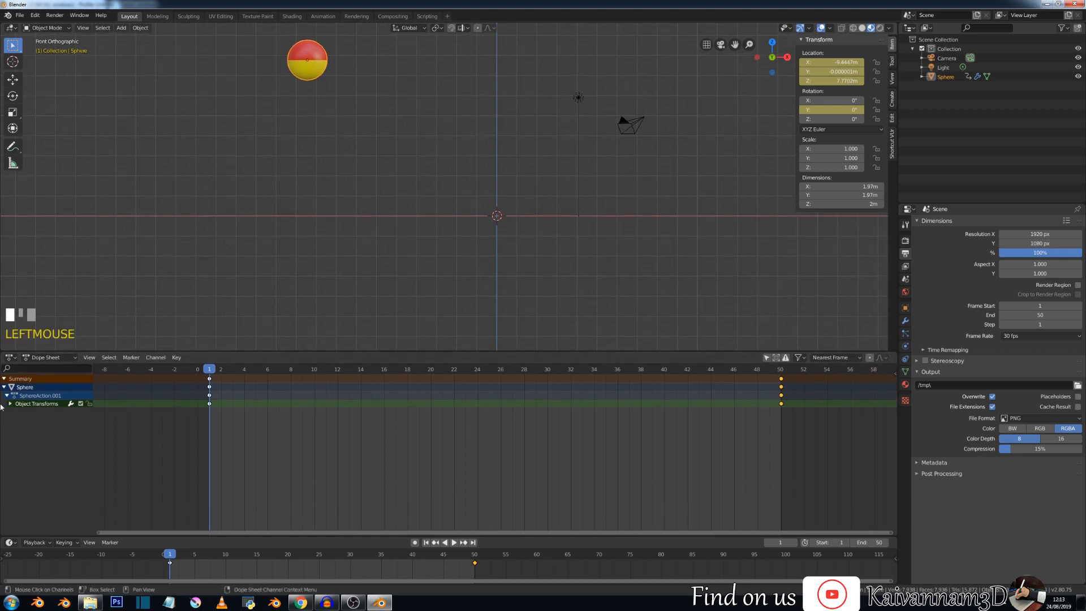
Expand the sphere's Object Transforms group in the Dope Sheet into its individual location and rotation channels.
{"action": "left_click", "coordinate": [6, 379]}
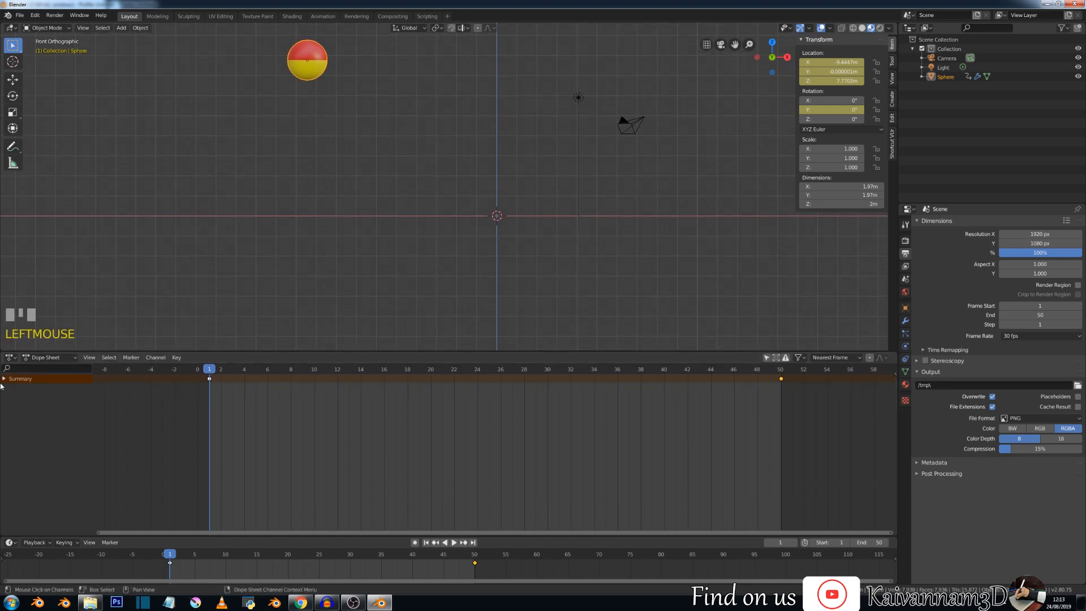
{"action": "left_click", "coordinate": [7, 378]}
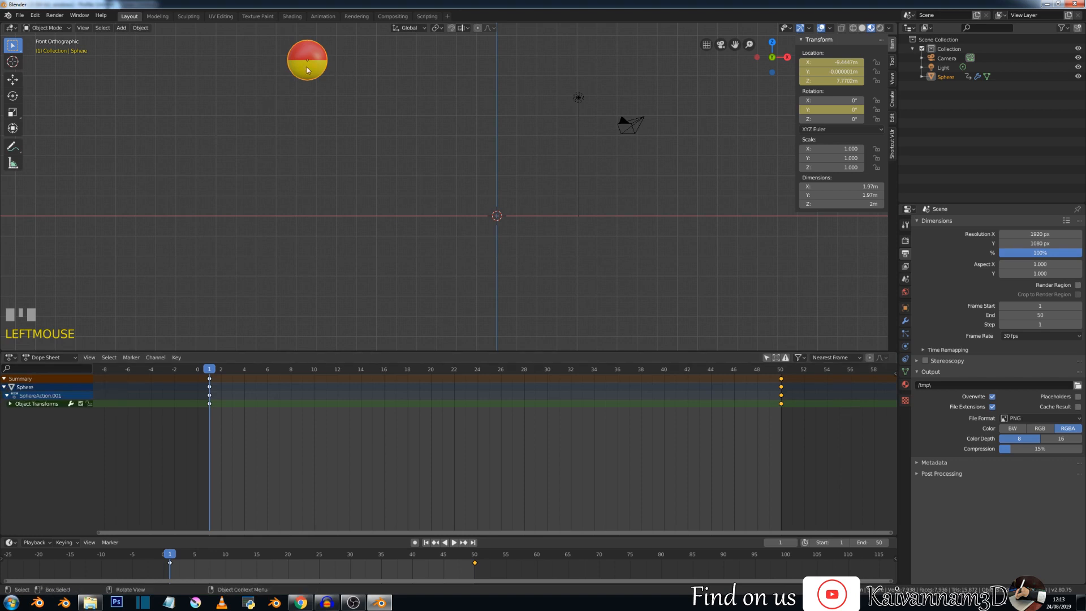
{"action": "left_click", "coordinate": [10, 404]}
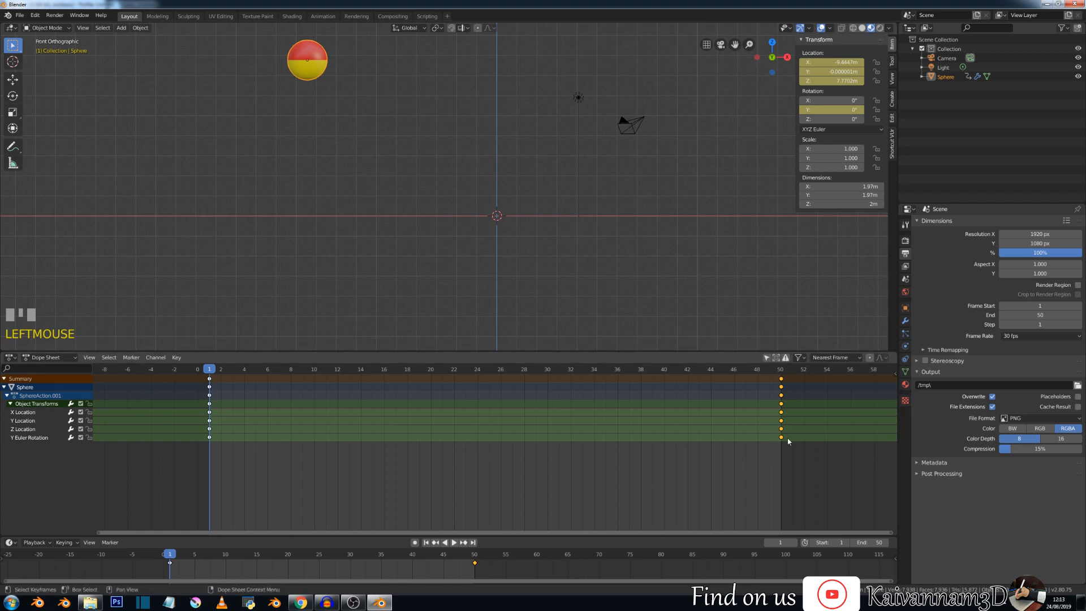
Move only the Y Euler Rotation keyframe from frame 50 to frame 24 in the Dope Sheet.
{"action": "left_click", "coordinate": [28, 438]}
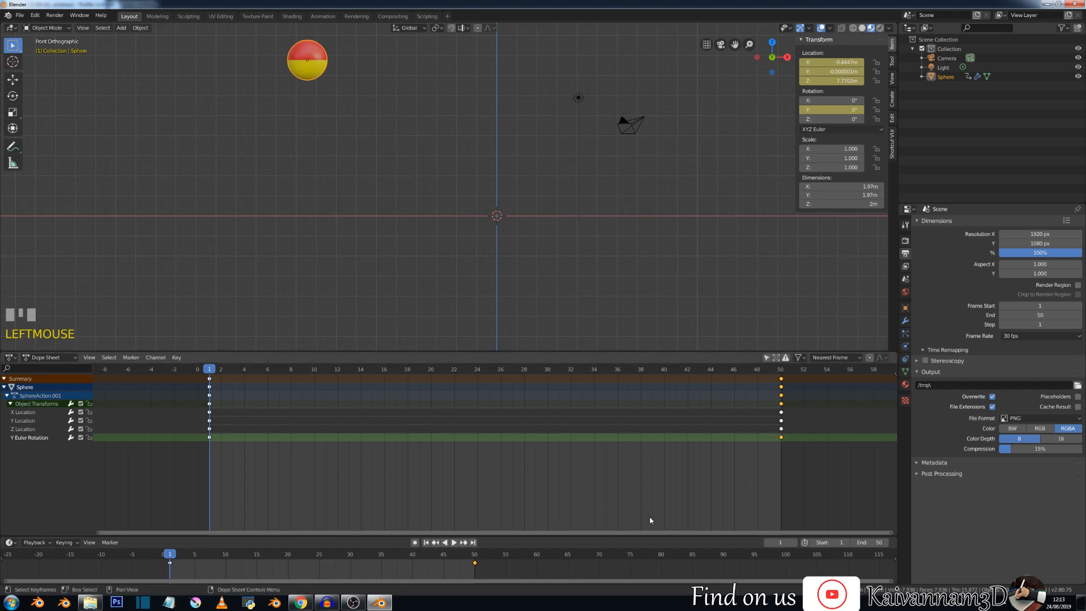
{"action": "key", "text": "g"}
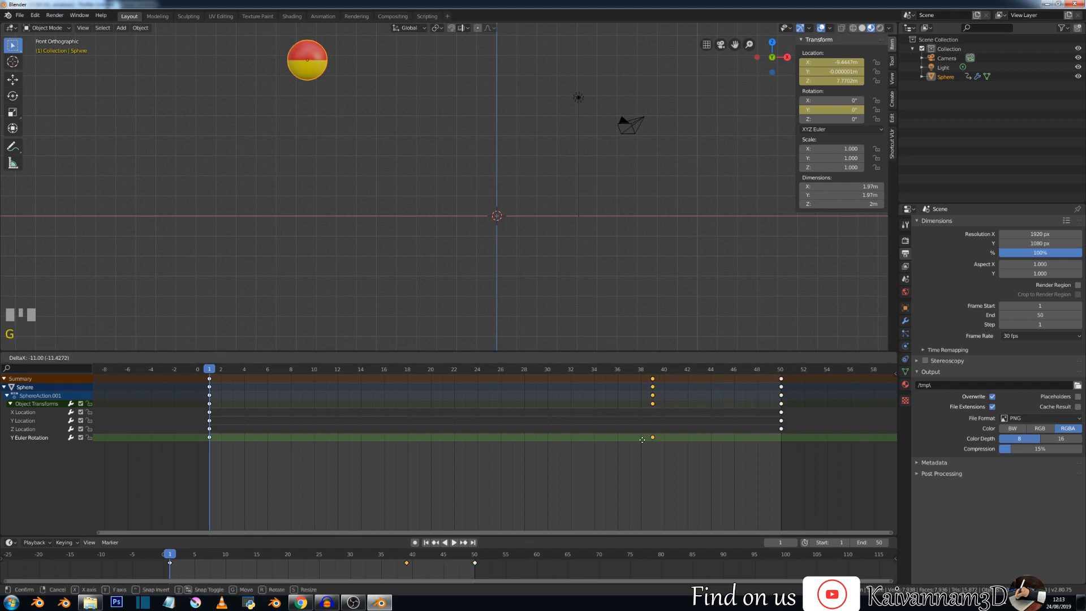
{"action": "left_click", "coordinate": [474, 434]}
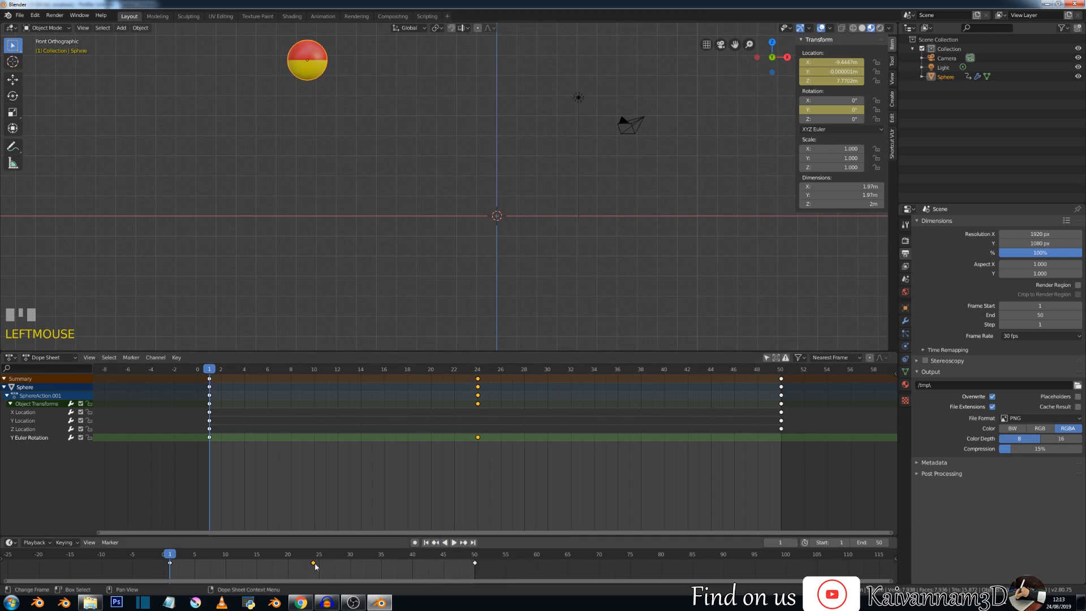
Play the animation from frame 1 to check the retimed rotation, and return to frame 1.
{"action": "left_click", "coordinate": [454, 543]}
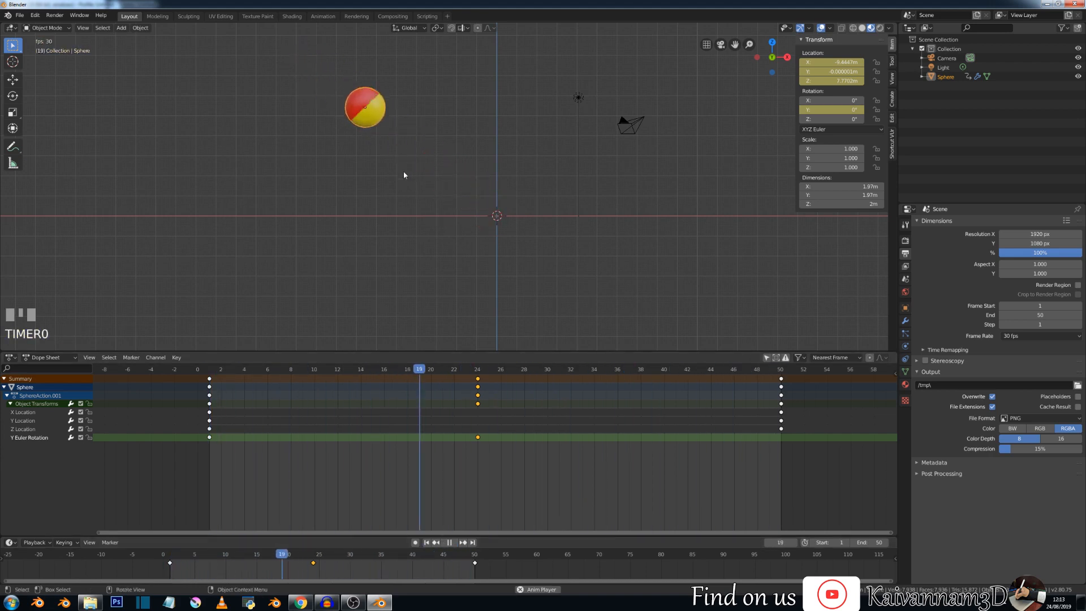
{"action": "left_click", "coordinate": [451, 542]}
{"action": "left_click", "coordinate": [426, 544]}
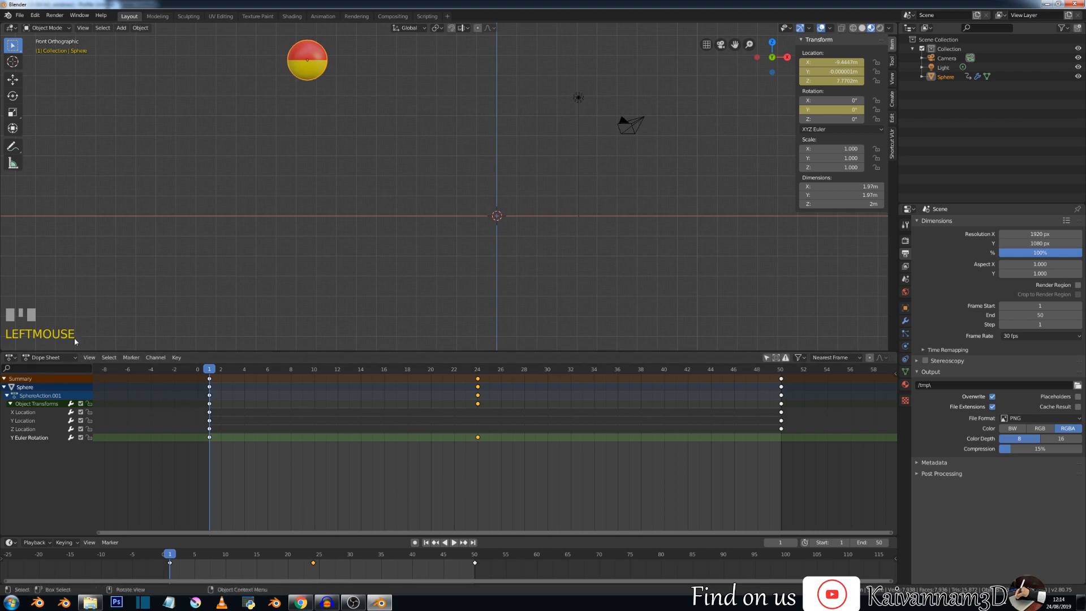
{"action": "scroll", "coordinate": [400, 166], "scroll_direction": "down", "scroll_amount": 2}
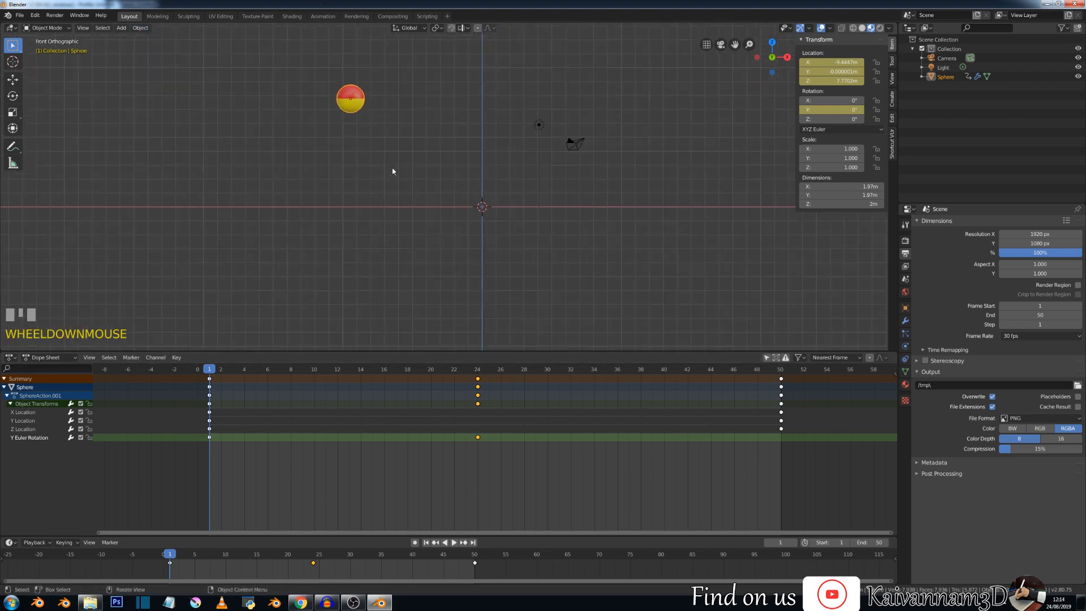
Switch the Dope Sheet area to the Graph Editor to view the sphere's animation curves.
{"action": "left_click", "coordinate": [43, 359]}
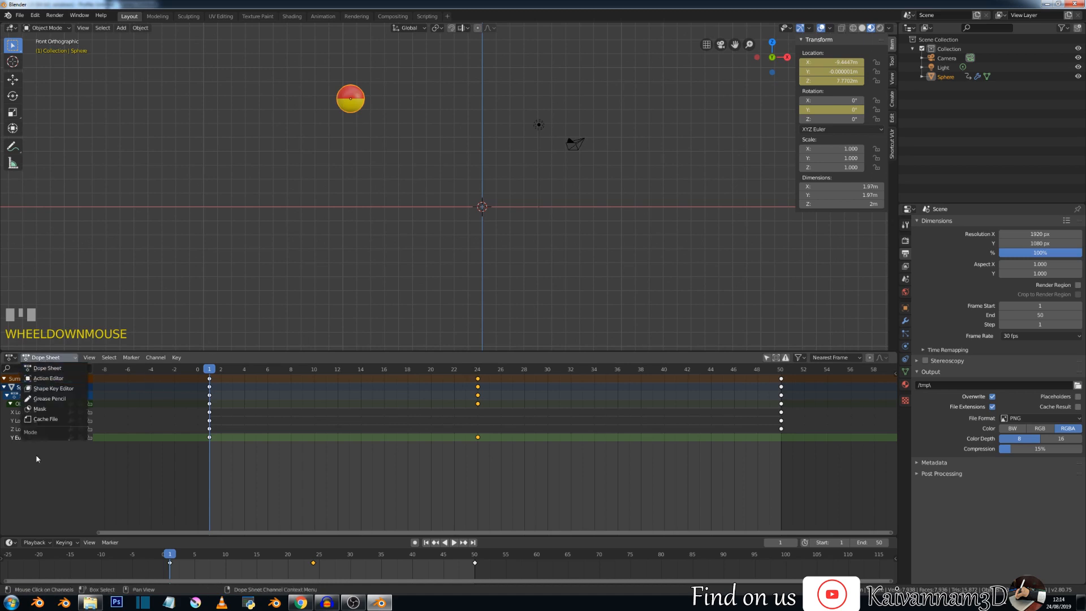
{"action": "left_click", "coordinate": [13, 358]}
{"action": "left_click", "coordinate": [13, 359]}
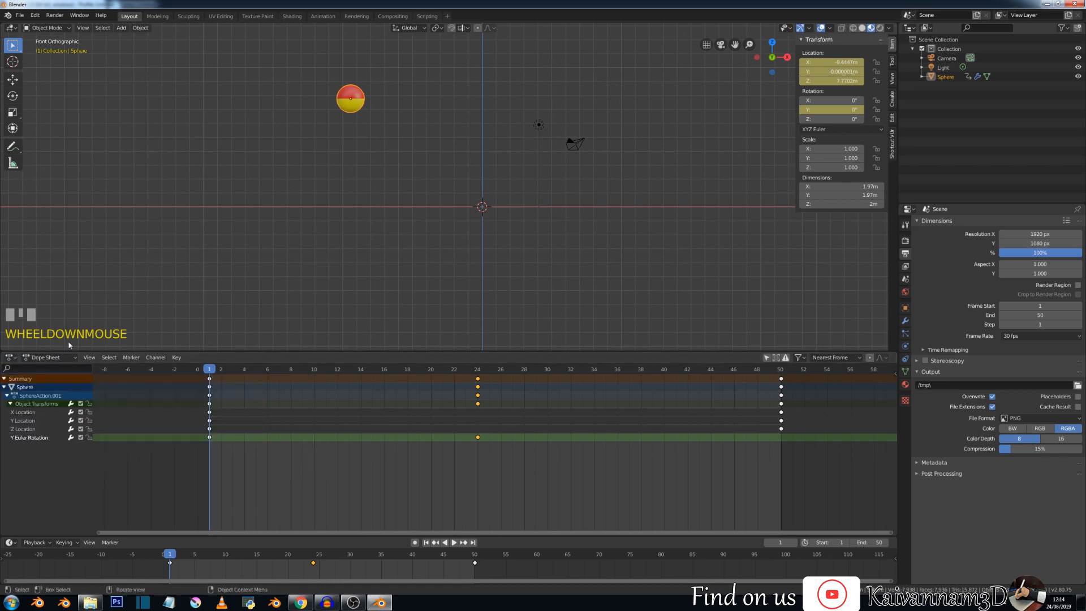
{"action": "left_click", "coordinate": [18, 358]}
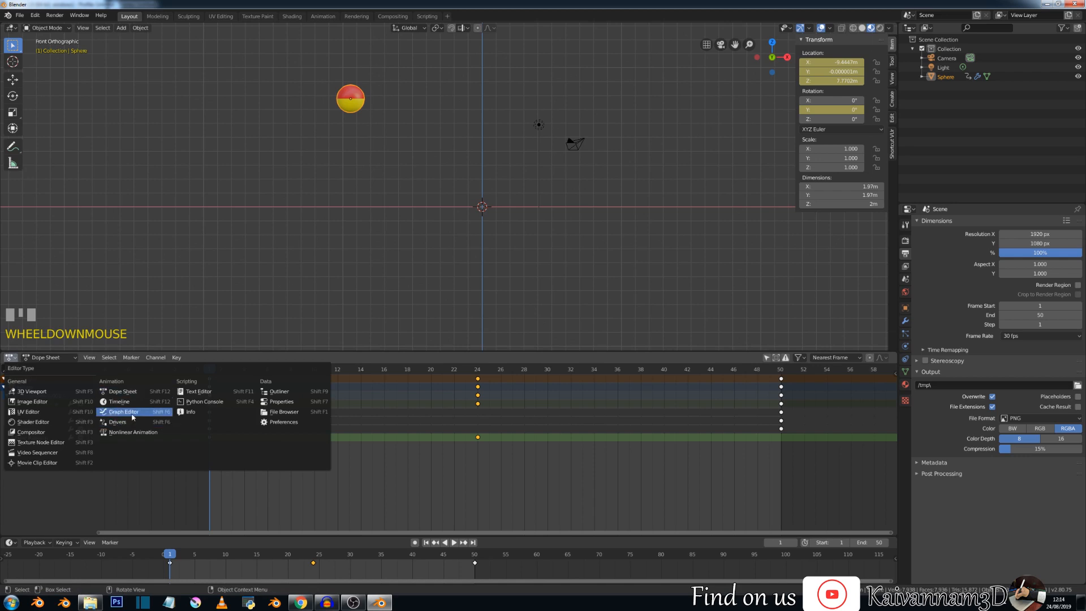
{"action": "left_click", "coordinate": [130, 417]}
{"action": "scroll", "coordinate": [380, 386], "scroll_direction": "down", "scroll_amount": 8}
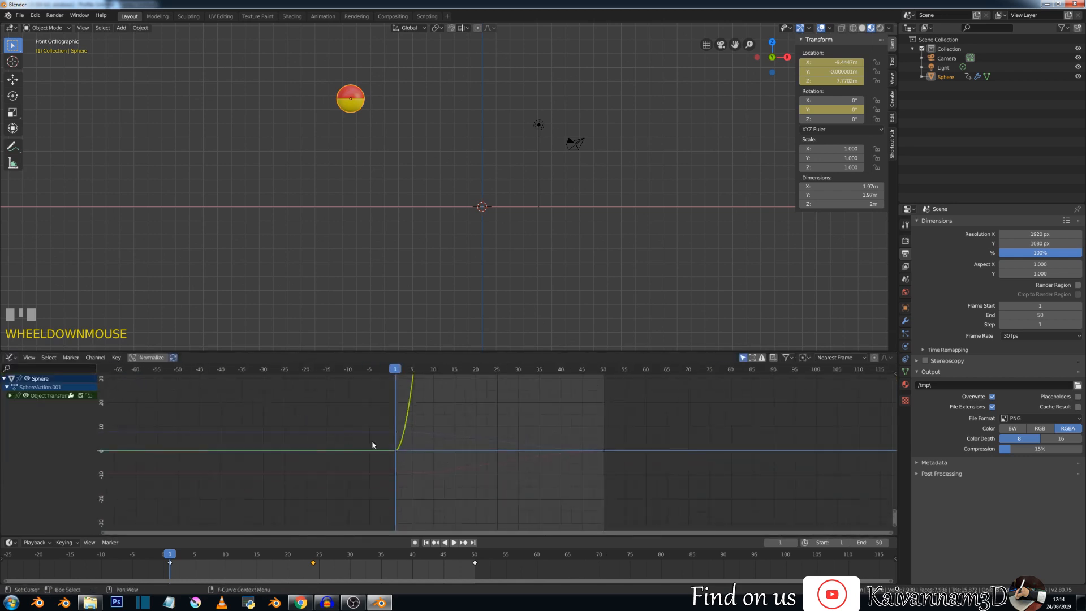
{"action": "scroll", "coordinate": [402, 423], "scroll_direction": "down", "scroll_amount": 6}
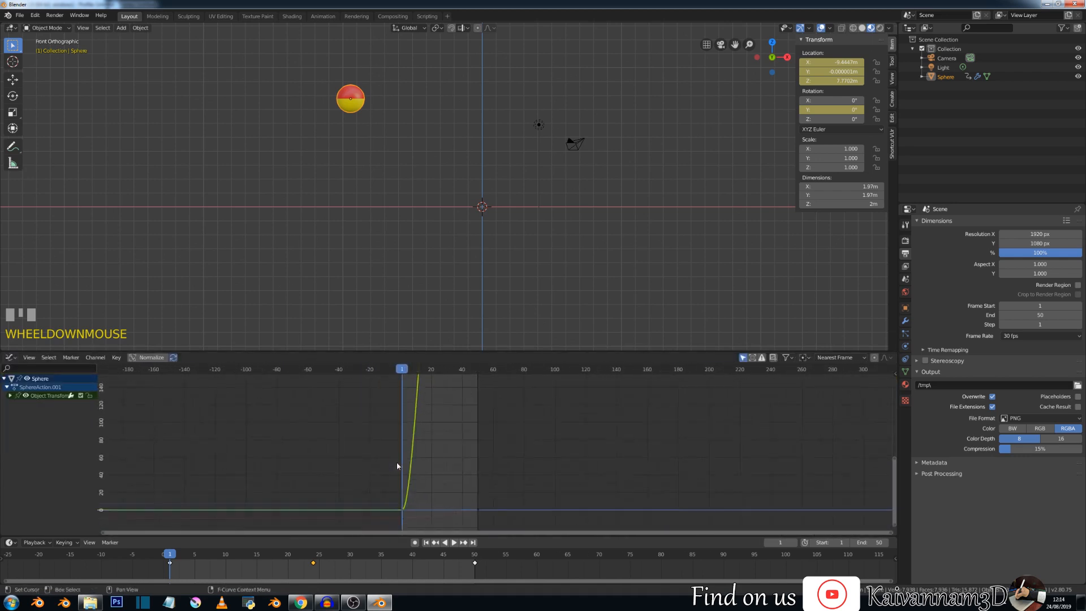
{"action": "scroll", "coordinate": [397, 459], "scroll_direction": "down", "scroll_amount": 8}
{"action": "scroll", "coordinate": [451, 449], "scroll_direction": "up", "scroll_amount": 20}
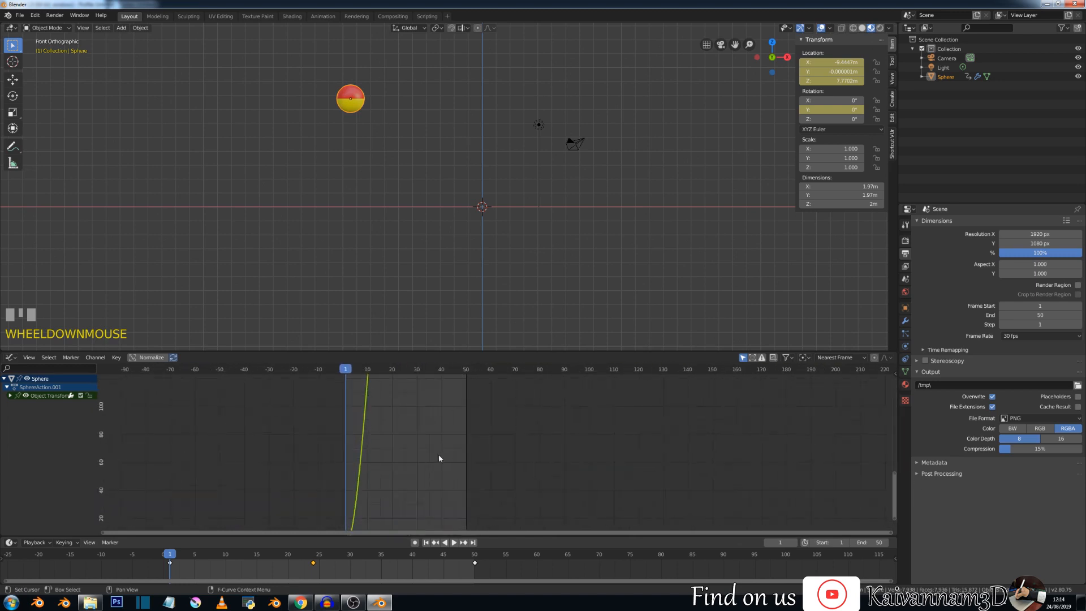
Examine the sphere's animation curves between frames 1 and 50 in the Graph Editor.
{"action": "middle_click_drag", "start_coordinate": [400, 452], "coordinate": [443, 359]}
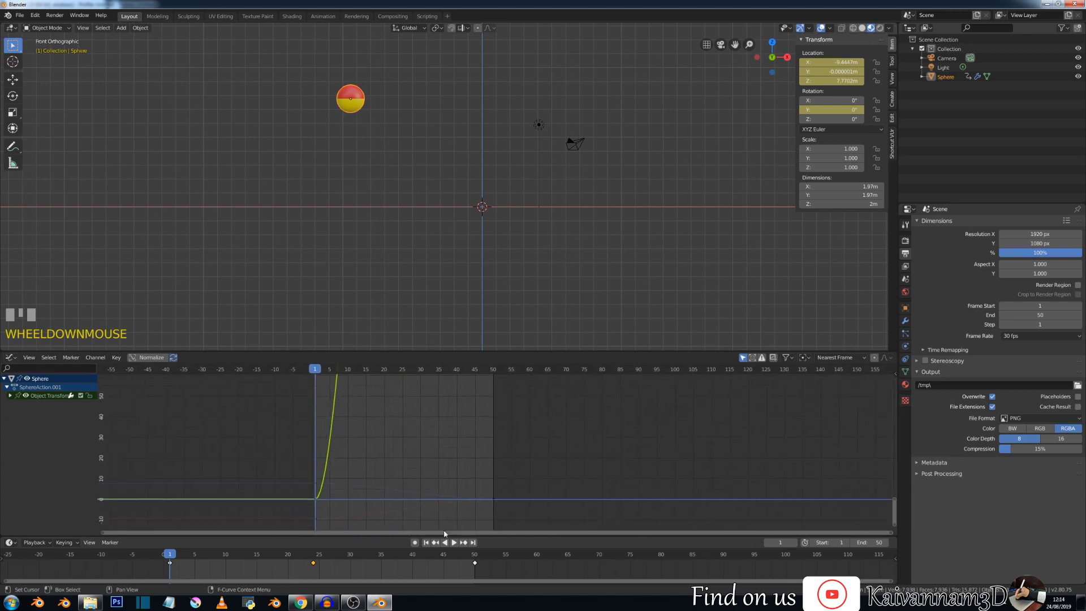
{"action": "left_click", "coordinate": [333, 414]}
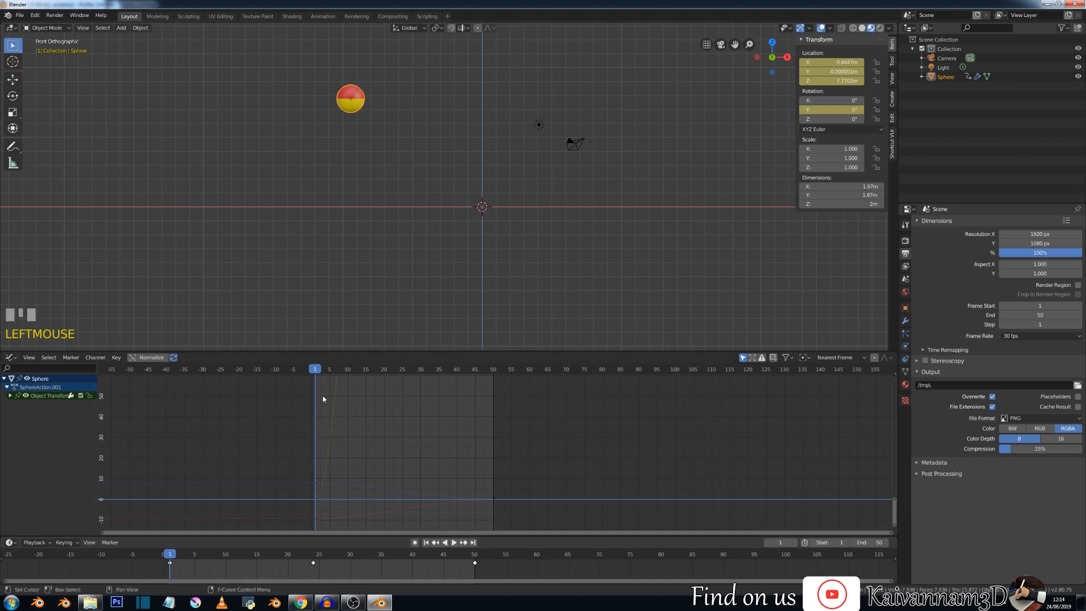
{"action": "scroll", "coordinate": [361, 412], "scroll_direction": "down", "scroll_amount": 2}
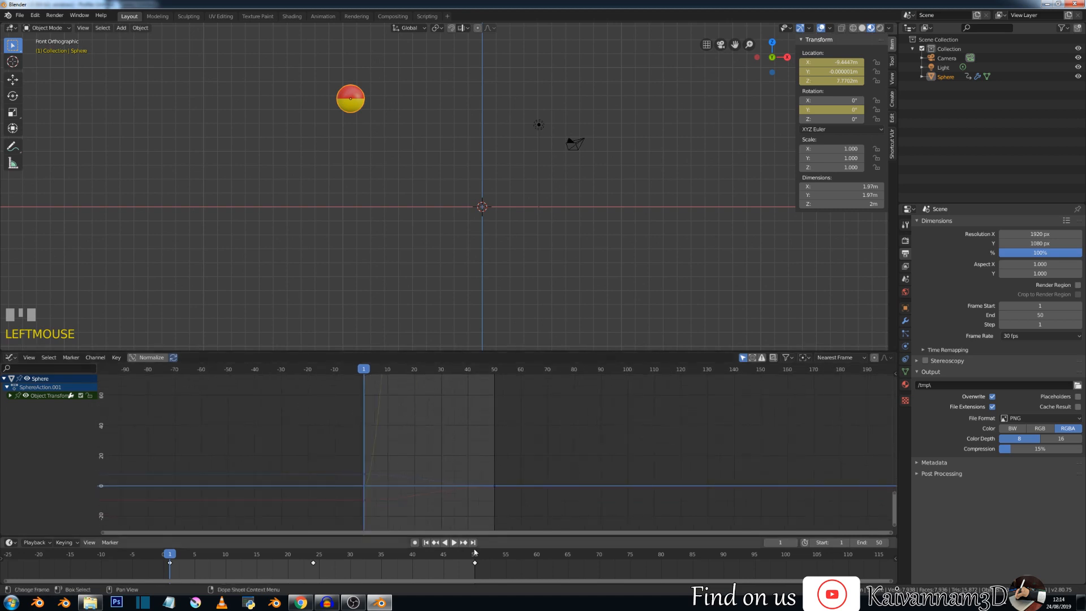
Return the animation area to the Dope Sheet and move the Y Euler Rotation keyframe from frame 24 to frame 50.
{"action": "left_click", "coordinate": [18, 358]}
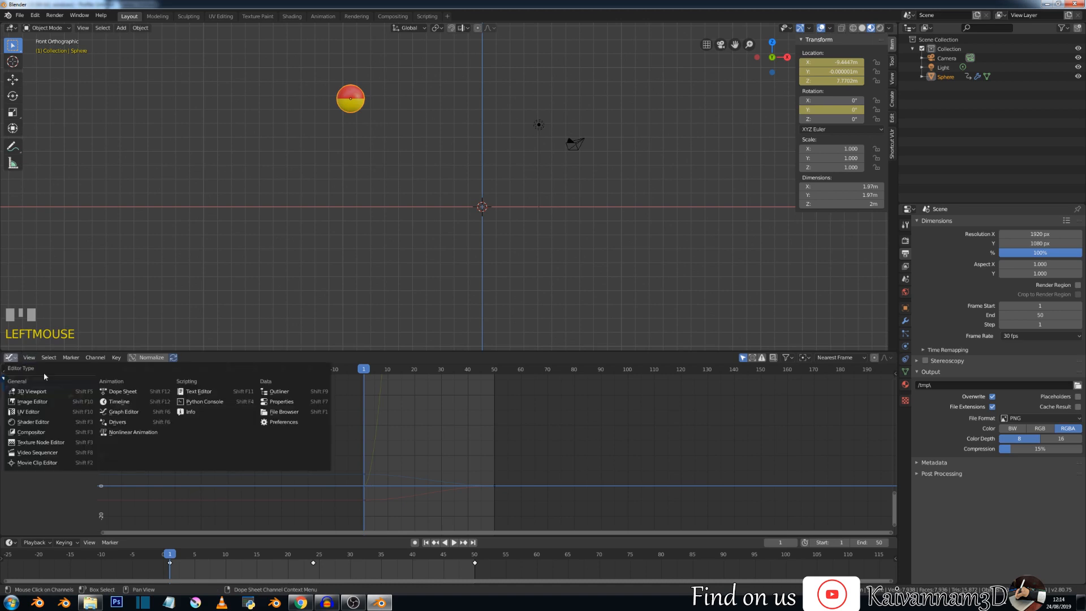
{"action": "left_click", "coordinate": [131, 391]}
{"action": "scroll", "coordinate": [352, 229], "scroll_direction": "up", "scroll_amount": 2}
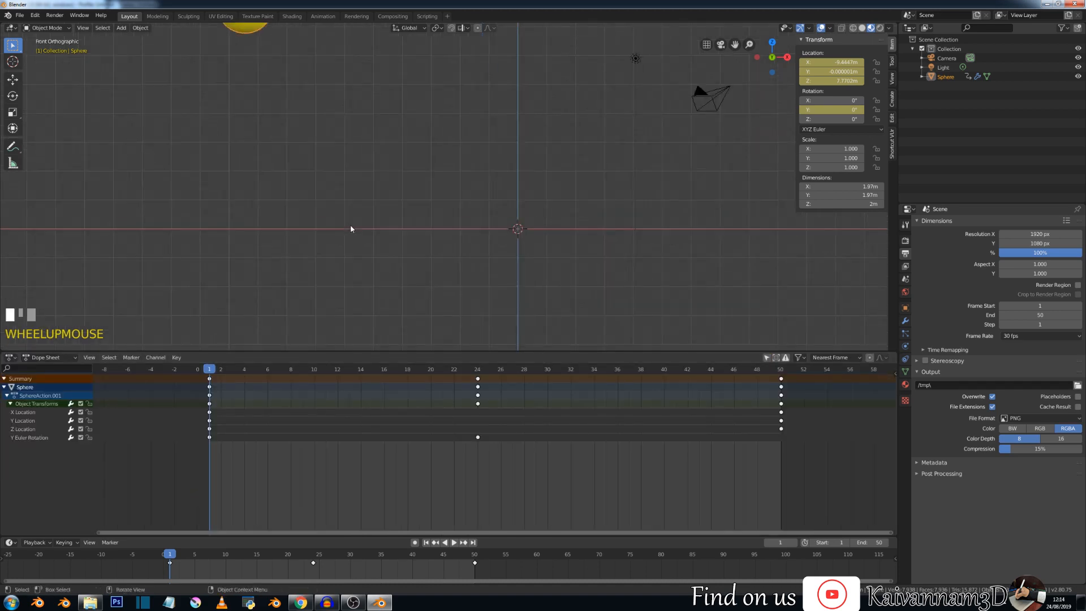
{"action": "scroll", "coordinate": [351, 225], "scroll_direction": "down", "scroll_amount": 2}
{"action": "left_click", "coordinate": [478, 438]}
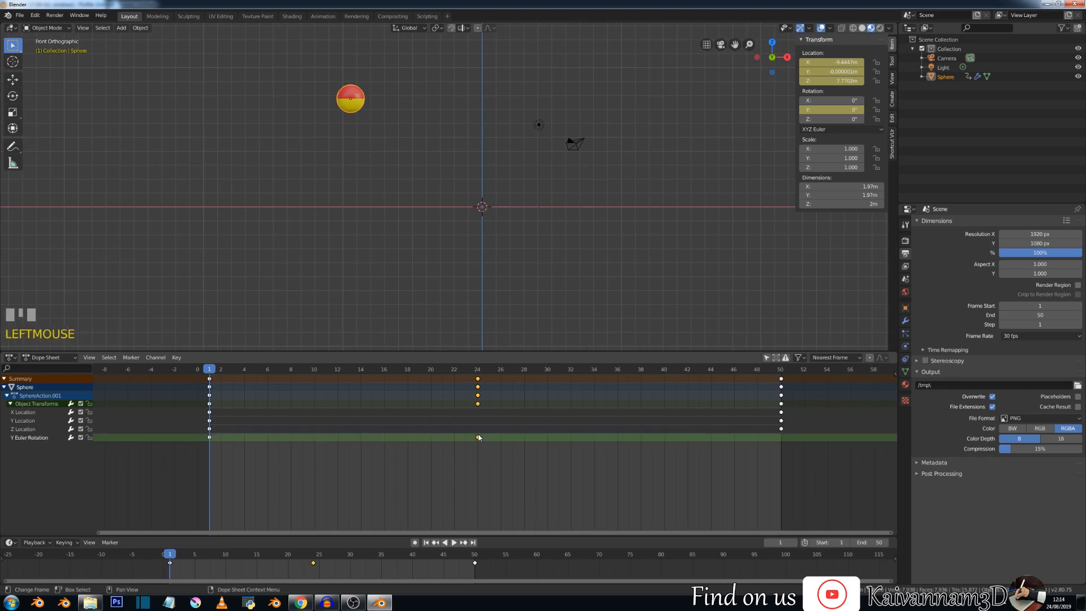
{"action": "left_click_drag", "start_coordinate": [478, 438], "coordinate": [779, 445]}
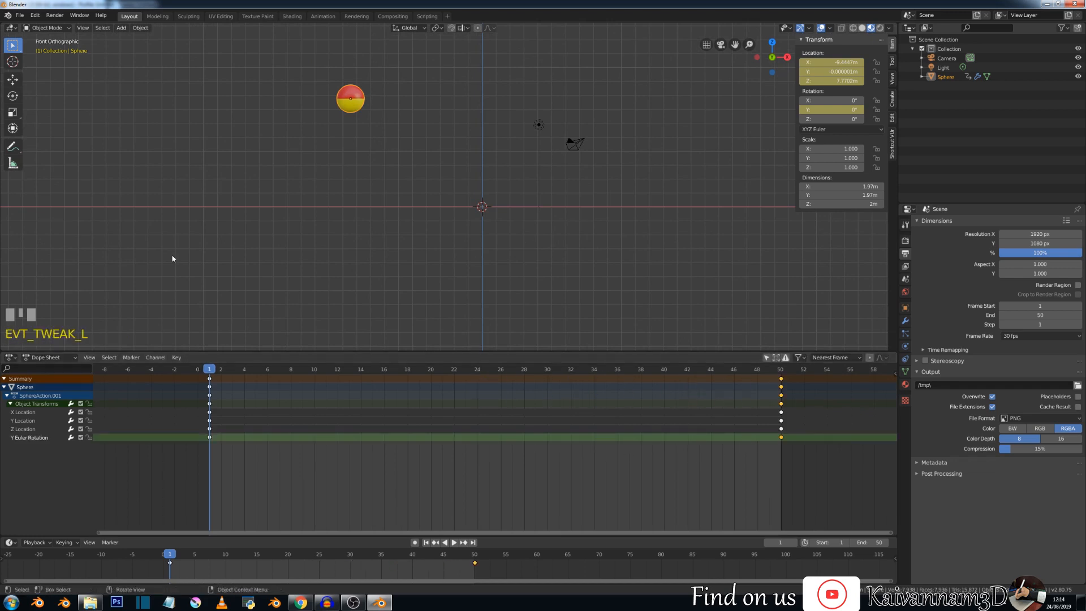
Look through the keyframe interpolation and keyframe insertion options for the Y Euler Rotation channel.
{"action": "left_click", "coordinate": [354, 89]}
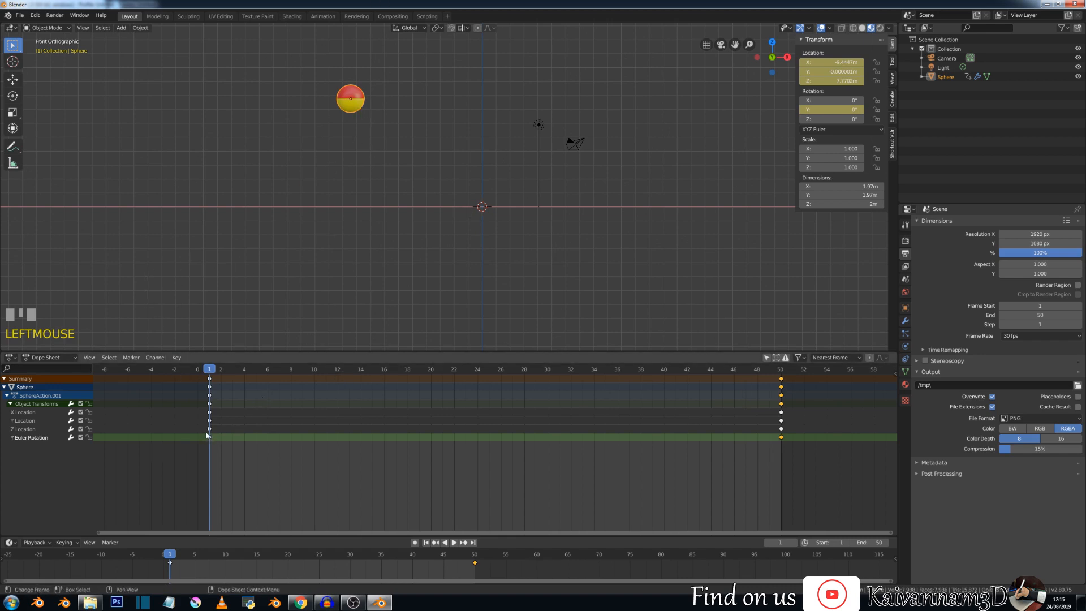
{"action": "key", "text": "t"}
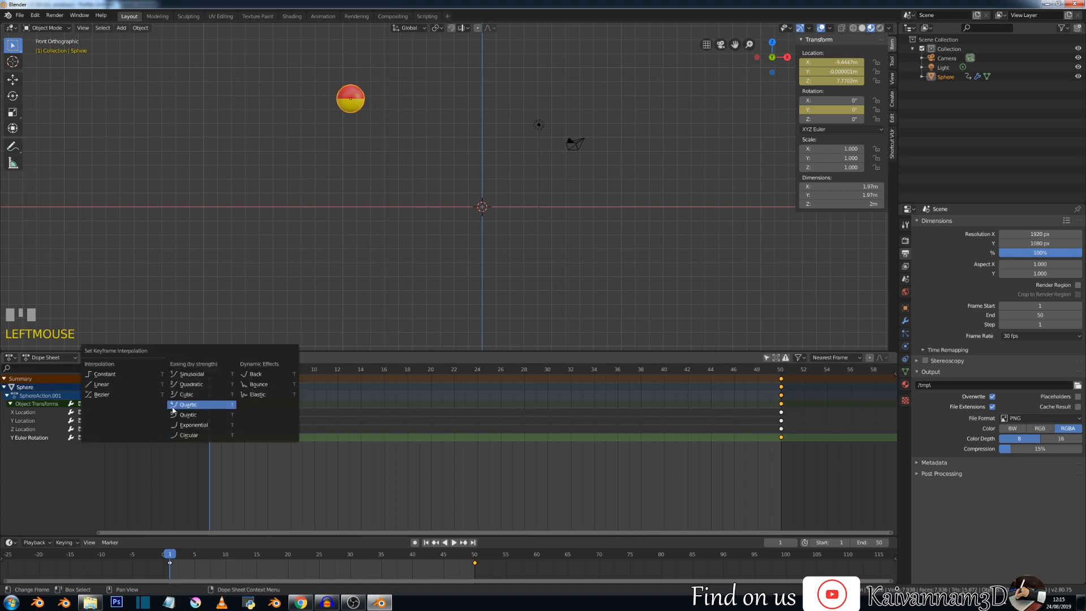
{"action": "left_click", "coordinate": [103, 399]}
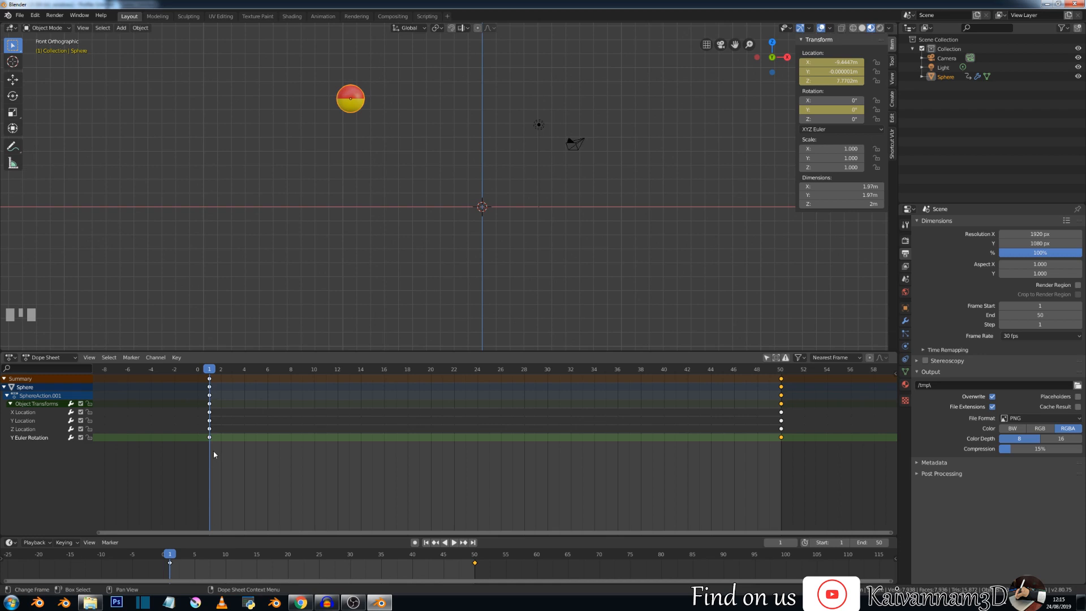
{"action": "key", "text": "i"}
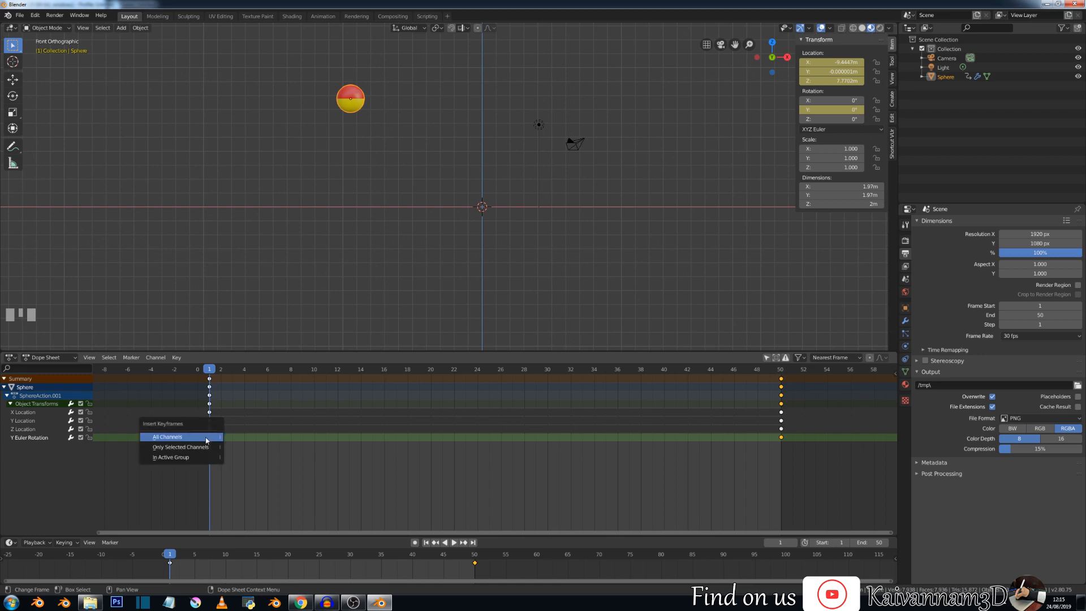
{"action": "left_click", "coordinate": [162, 456]}
Try Bounce interpolation on the Y Euler Rotation keyframe at frame 50, and preview the animation from frame 1.
{"action": "key", "text": "t"}
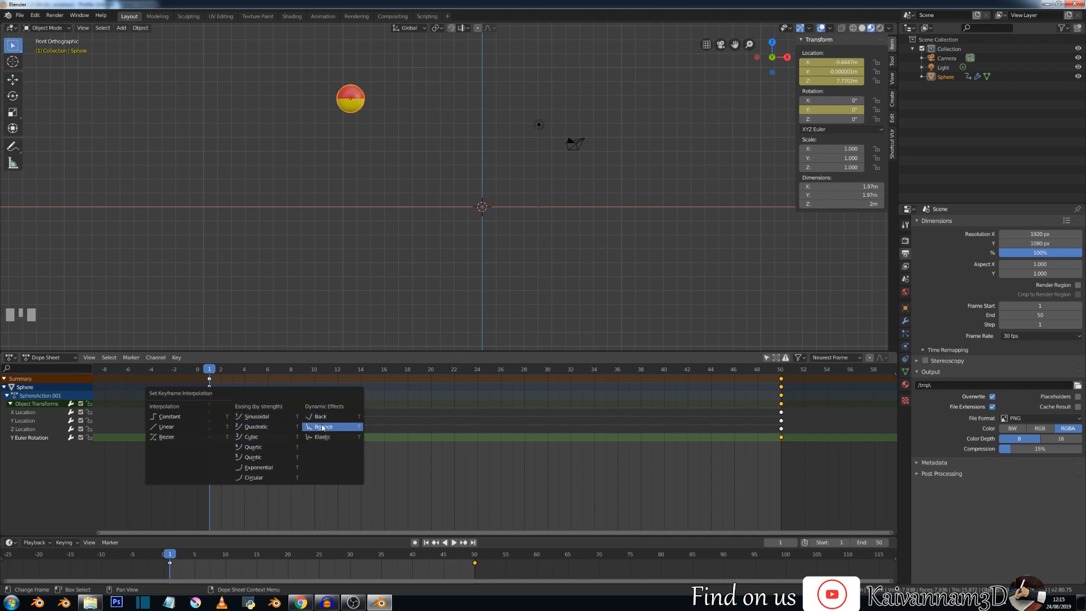
{"action": "left_click", "coordinate": [322, 427]}
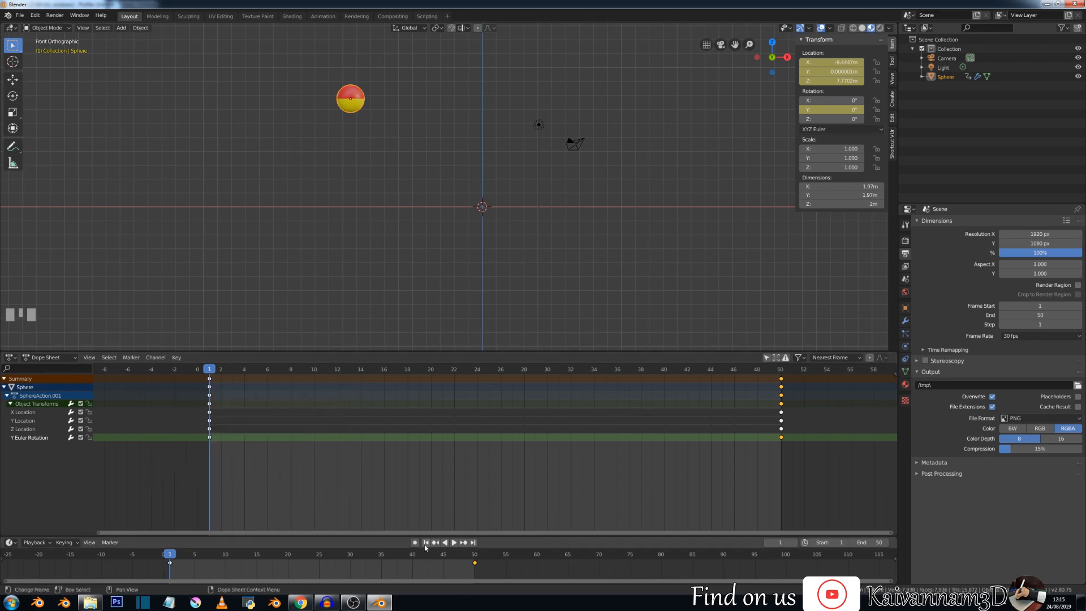
{"action": "left_click", "coordinate": [454, 542]}
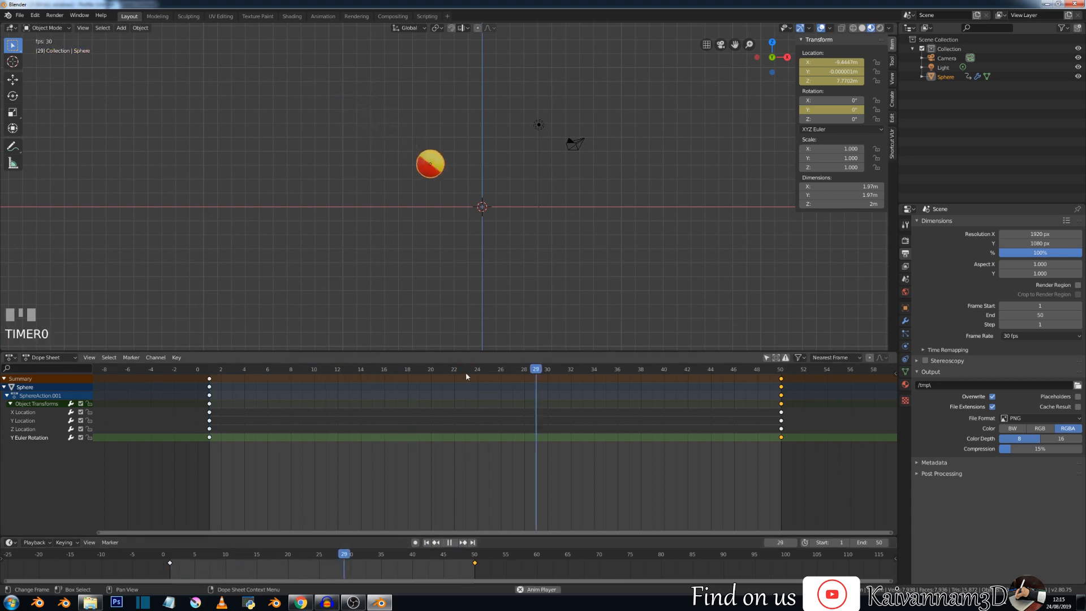
{"action": "left_click", "coordinate": [449, 543]}
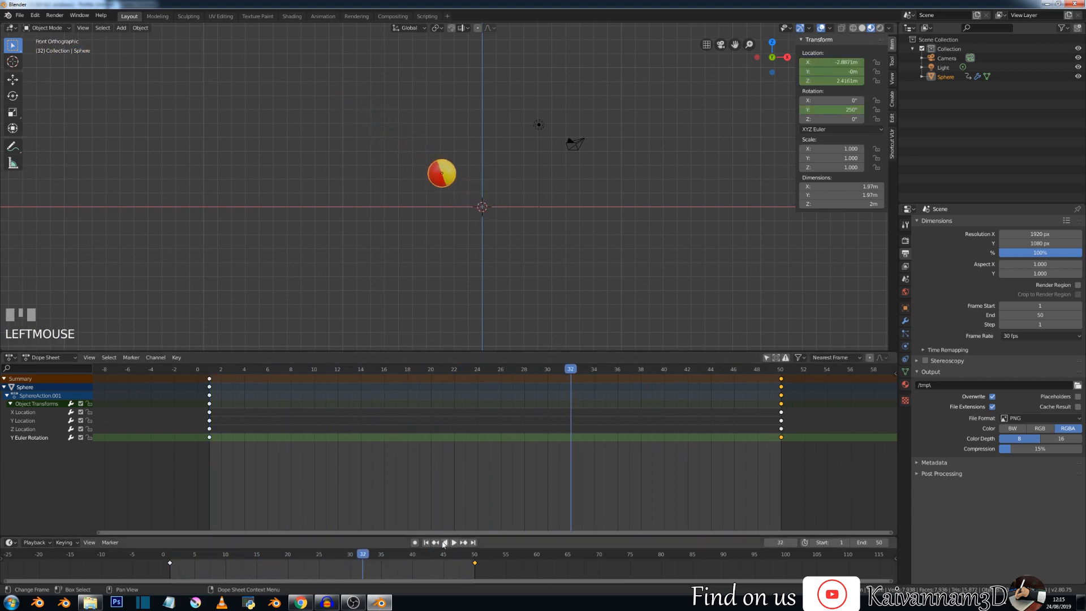
{"action": "left_click", "coordinate": [425, 542]}
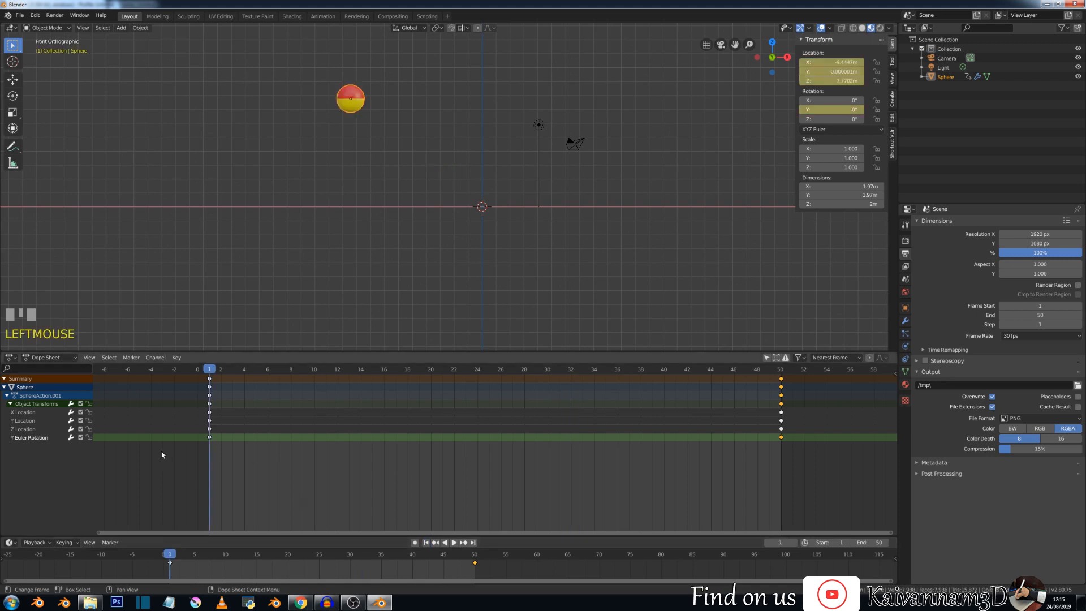
Set the Z Location keyframe at frame 1 to Bounce interpolation and start playback to preview the motion.
{"action": "left_click", "coordinate": [210, 437]}
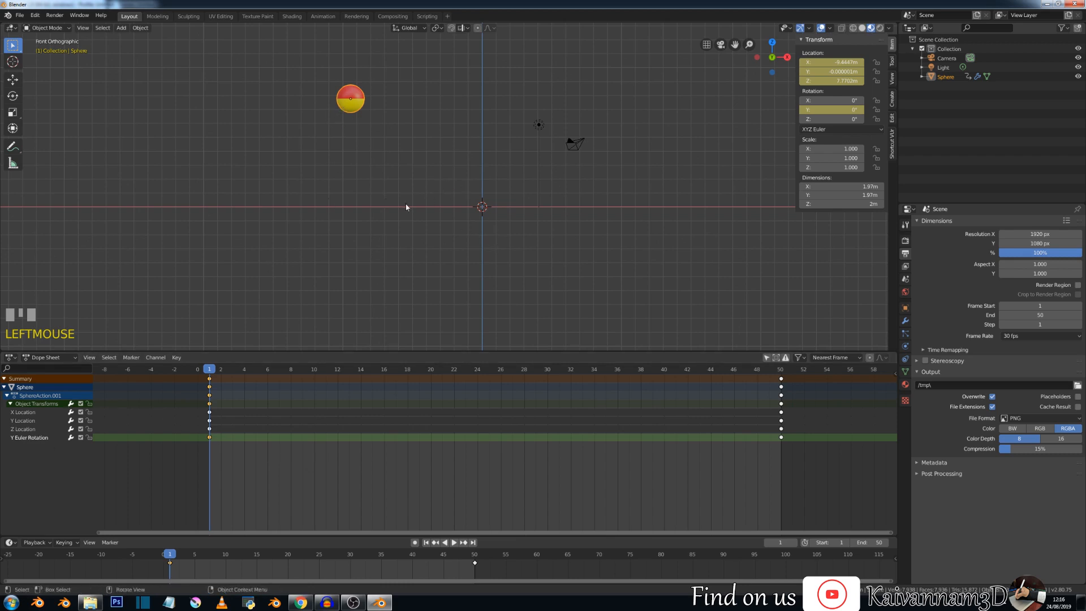
{"action": "left_click", "coordinate": [209, 429]}
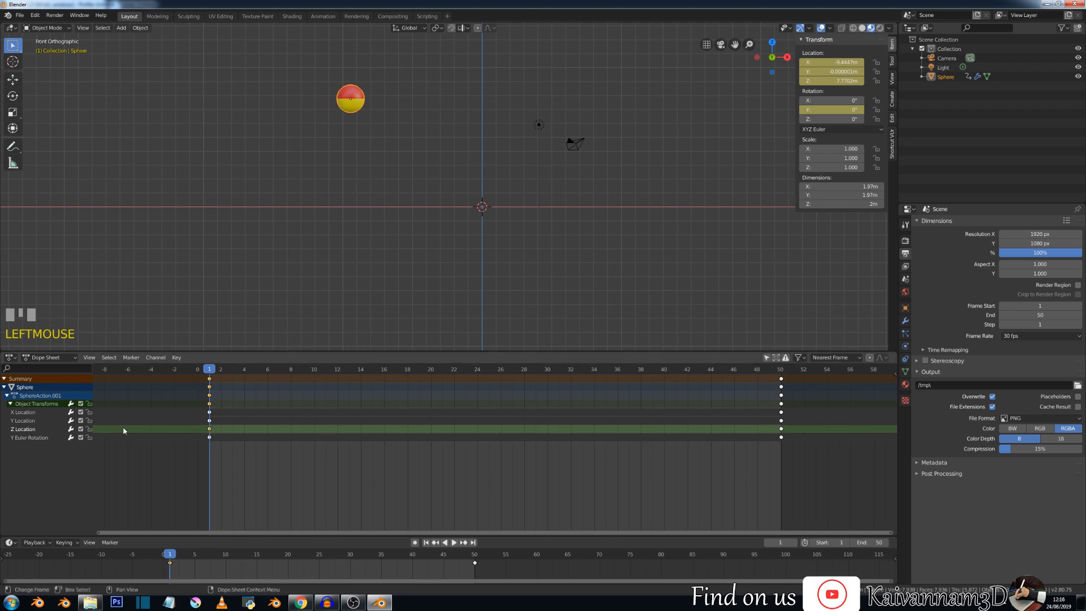
{"action": "key", "text": "t"}
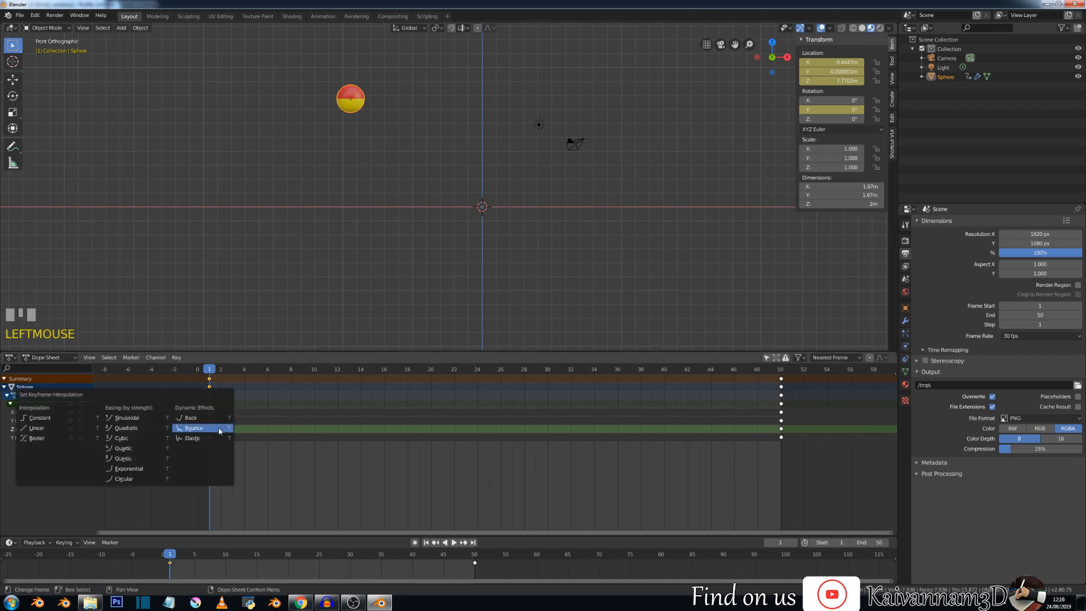
{"action": "left_click", "coordinate": [209, 437]}
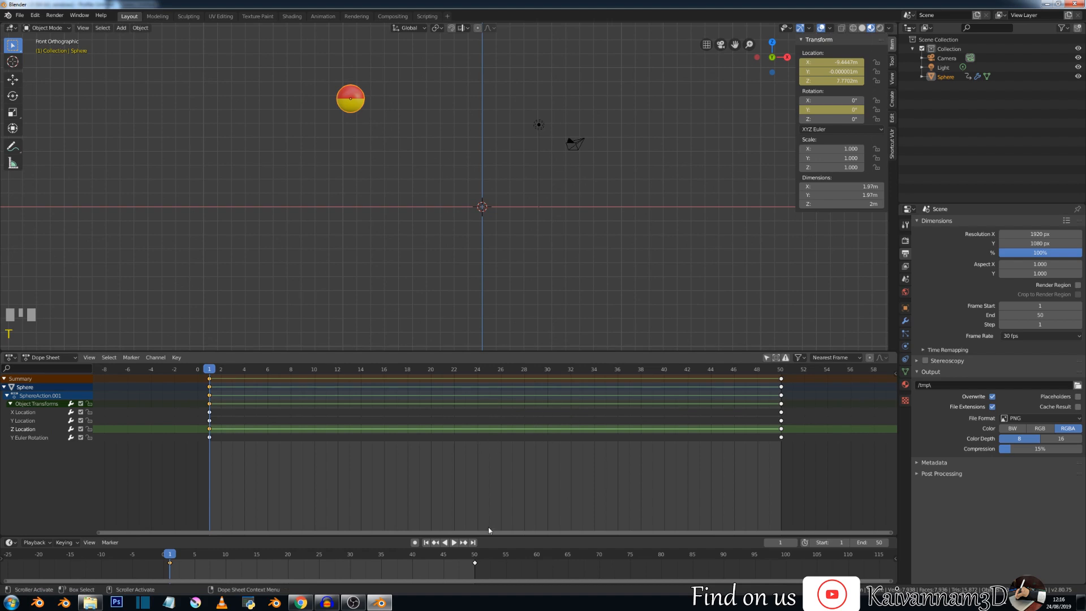
{"action": "left_click", "coordinate": [454, 542]}
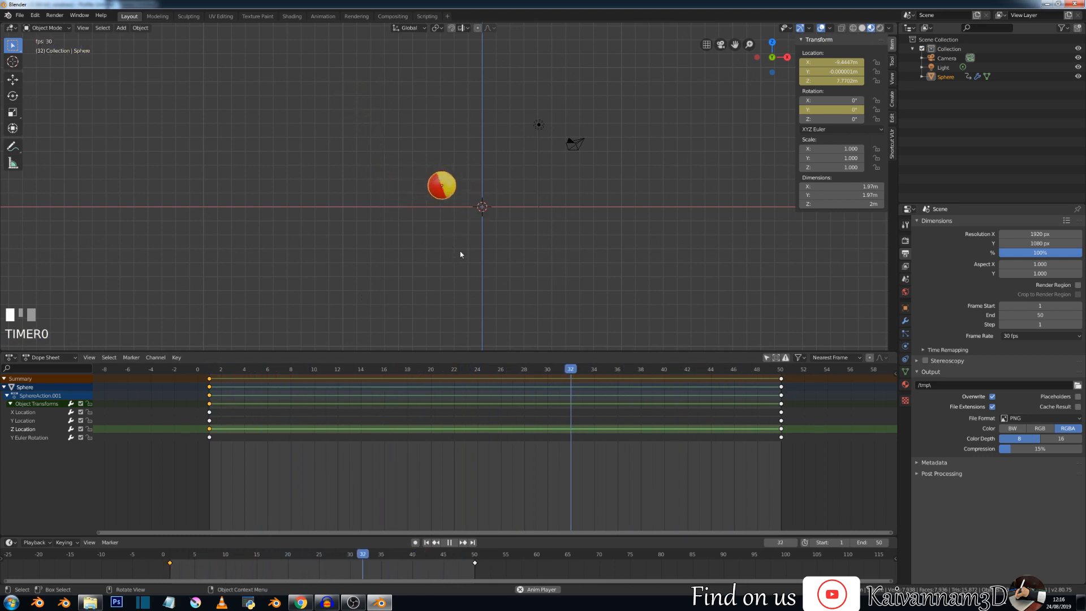
Switch the Z Location keyframe at frame 1 to Elastic interpolation while the animation plays.
{"action": "key", "text": "t"}
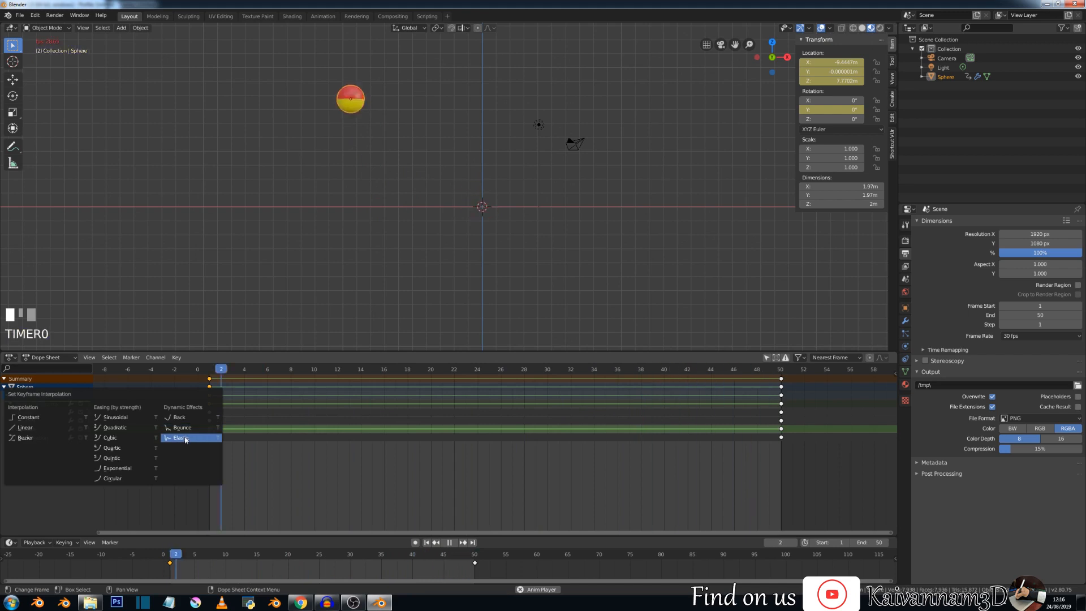
{"action": "left_click", "coordinate": [182, 437]}
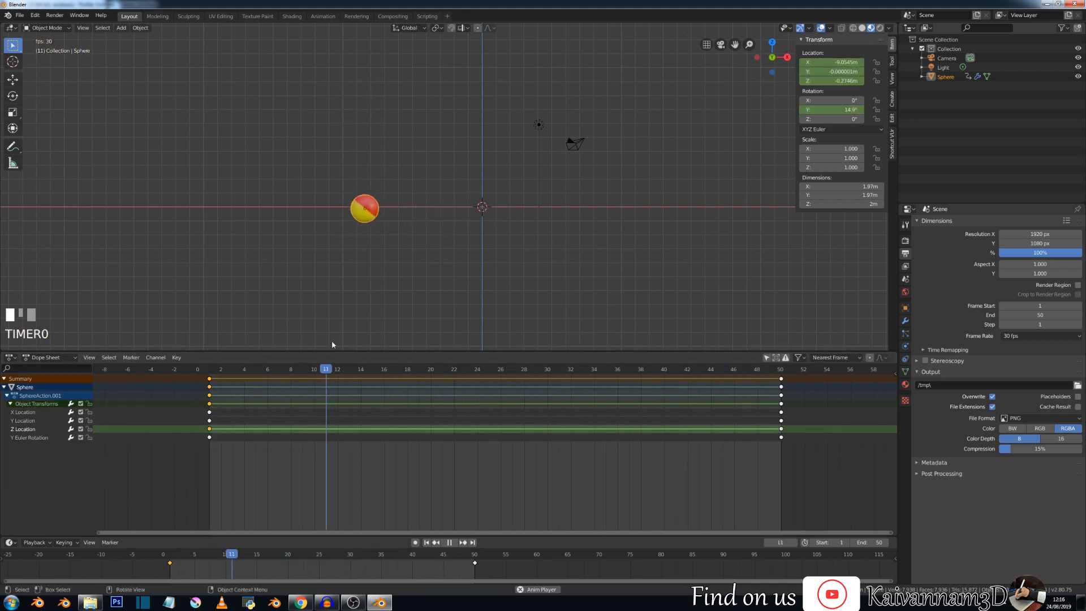
Set the Z Location keyframe at frame 1 to Back interpolation, and stop the preview at frame 1.
{"action": "key", "text": "t"}
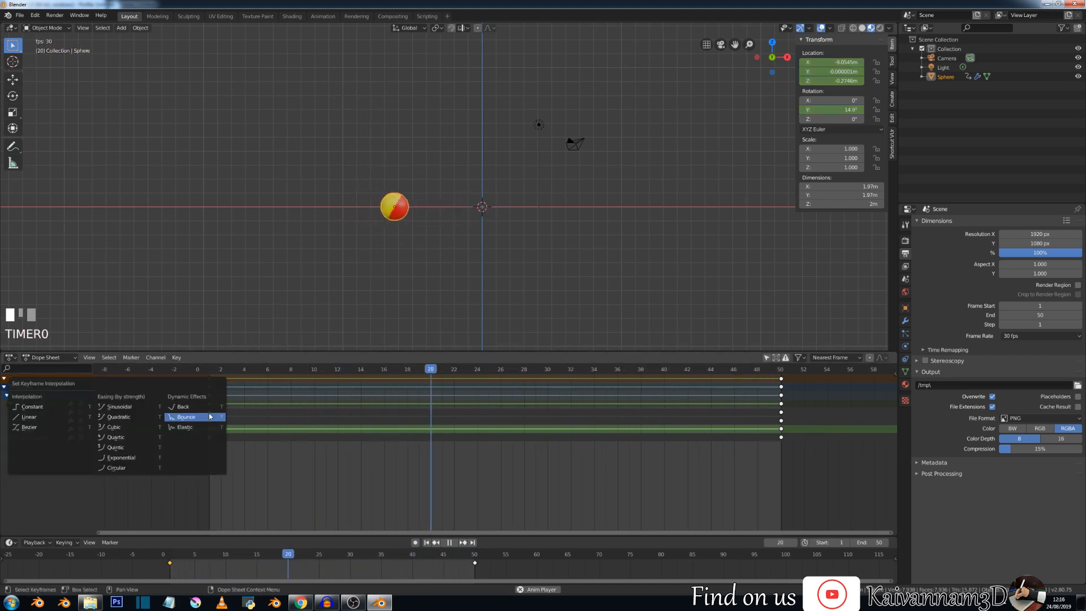
{"action": "left_click", "coordinate": [209, 415]}
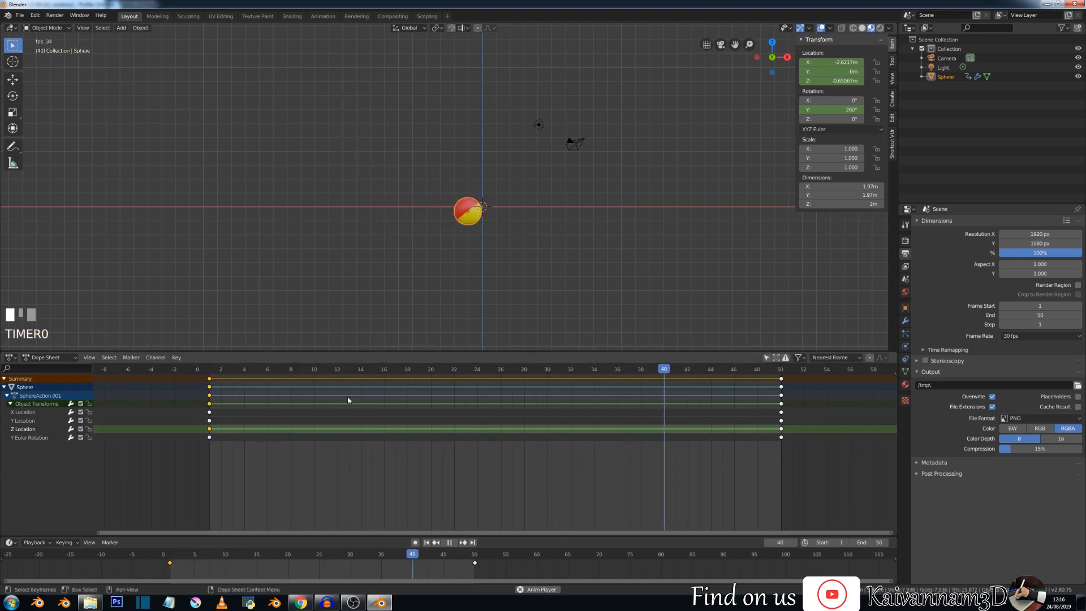
{"action": "left_click", "coordinate": [428, 543]}
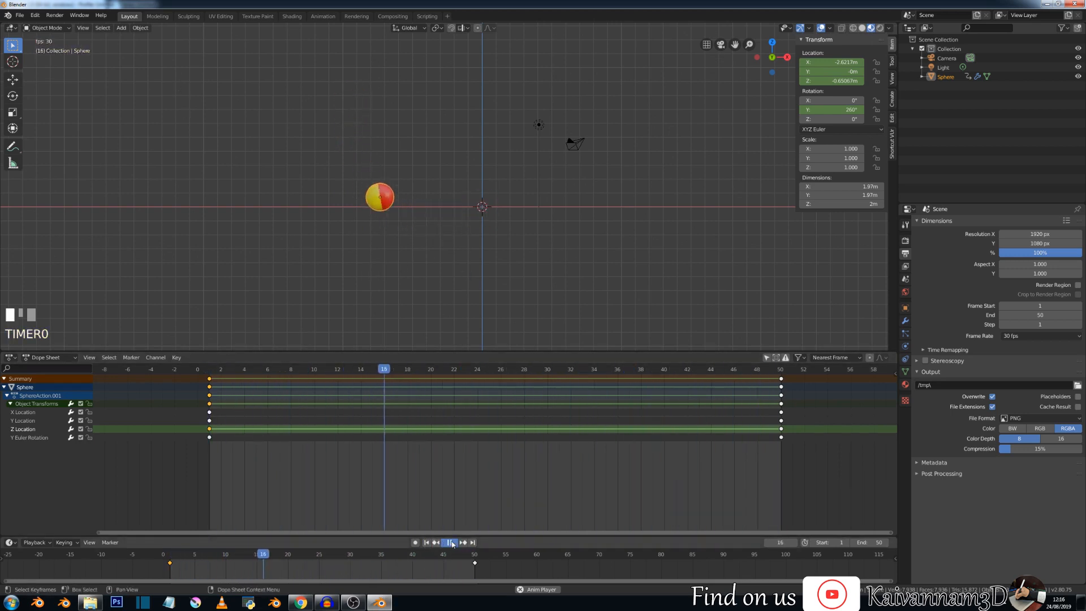
{"action": "left_click", "coordinate": [450, 543]}
{"action": "left_click", "coordinate": [427, 543]}
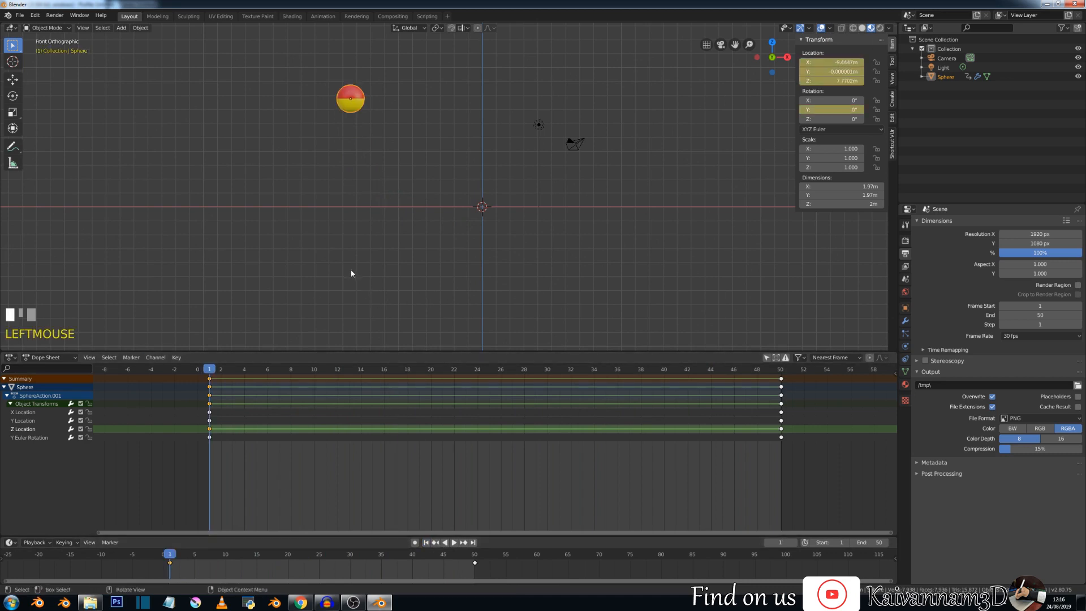
Enlarge the 3D viewport by shrinking the Dope Sheet, and show the sphere's material properties.
{"action": "left_click_drag", "start_coordinate": [535, 351], "coordinate": [529, 424]}
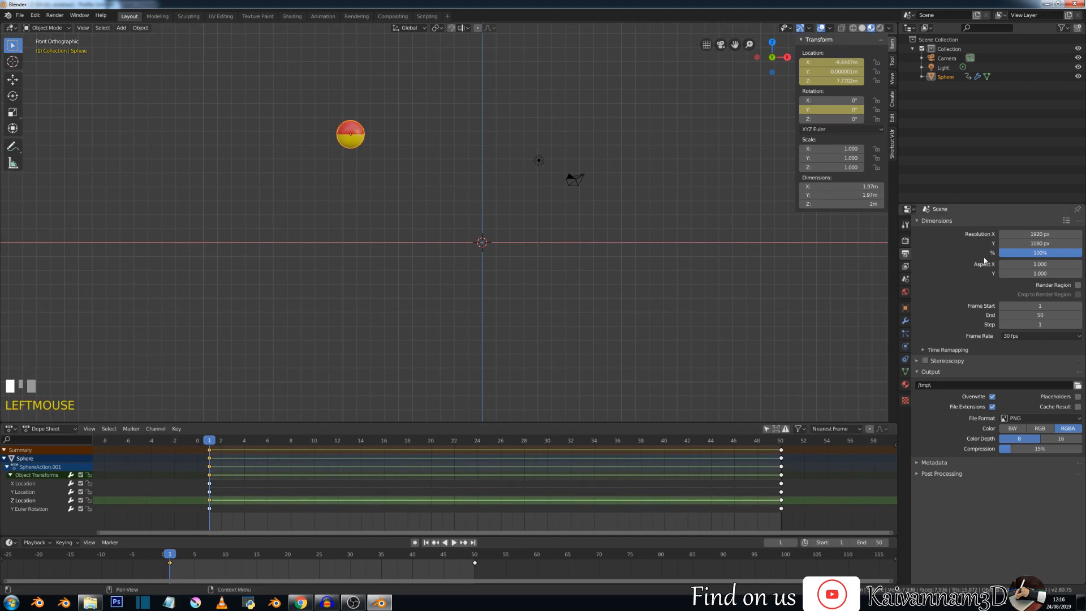
{"action": "left_click", "coordinate": [905, 384]}
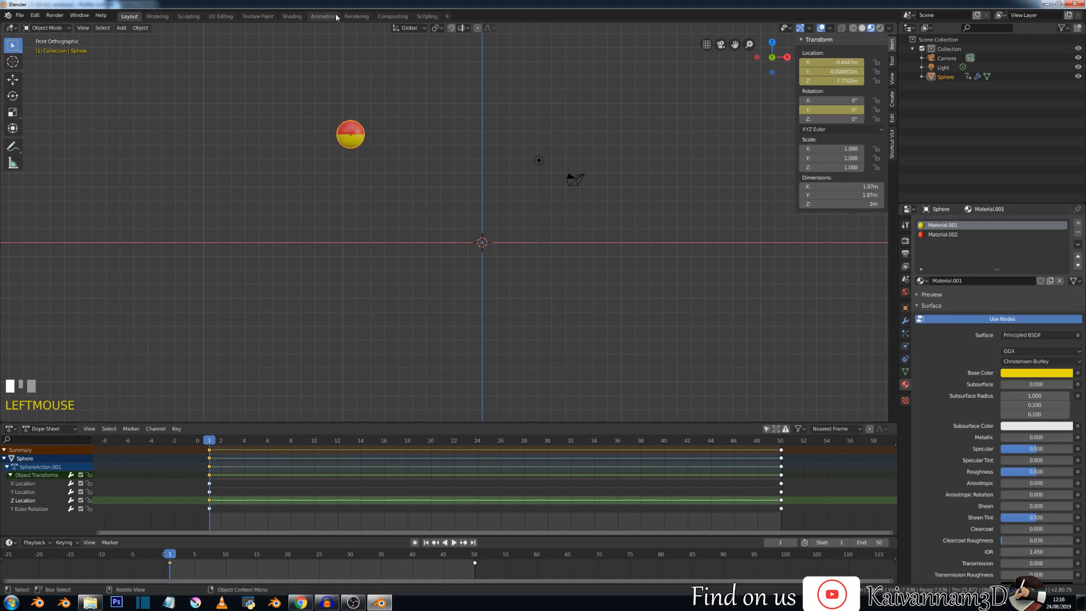
In the Shading workspace, insert a keyframe on the Specular Tint of Material.001's Principled BSDF node at frame 1.
{"action": "left_click", "coordinate": [292, 16]}
{"action": "scroll", "coordinate": [426, 208], "scroll_direction": "down", "scroll_amount": 3}
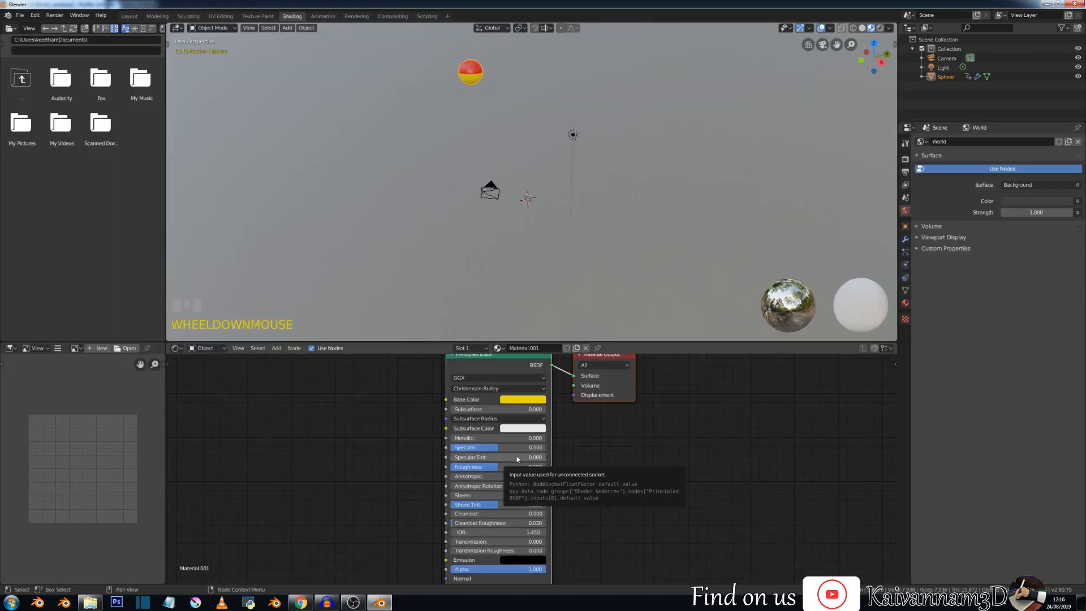
{"action": "key", "text": "i"}
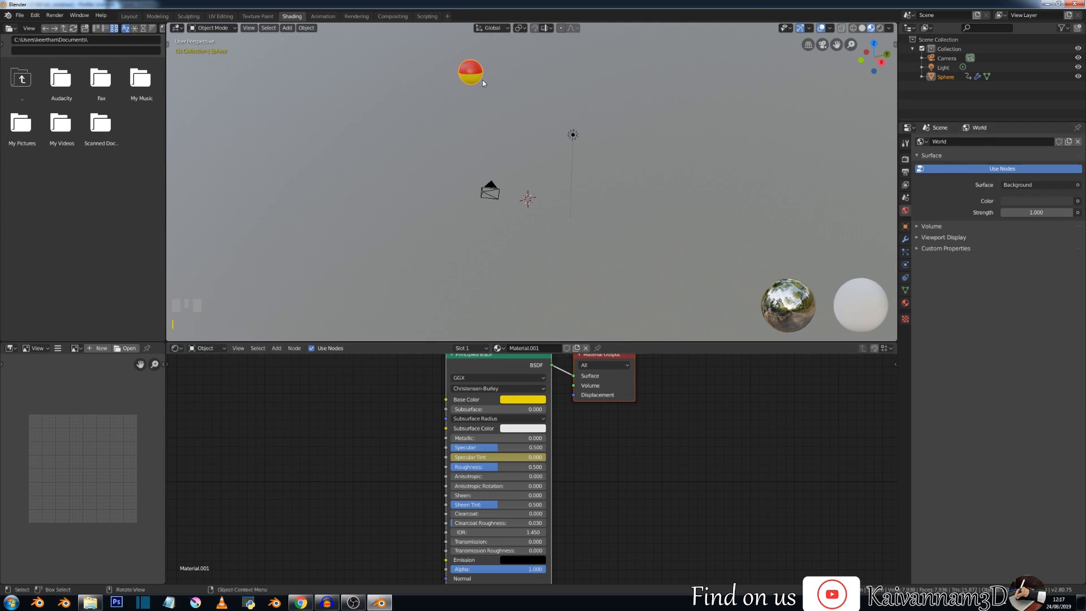
{"action": "scroll", "coordinate": [485, 74], "scroll_direction": "up", "scroll_amount": 2}
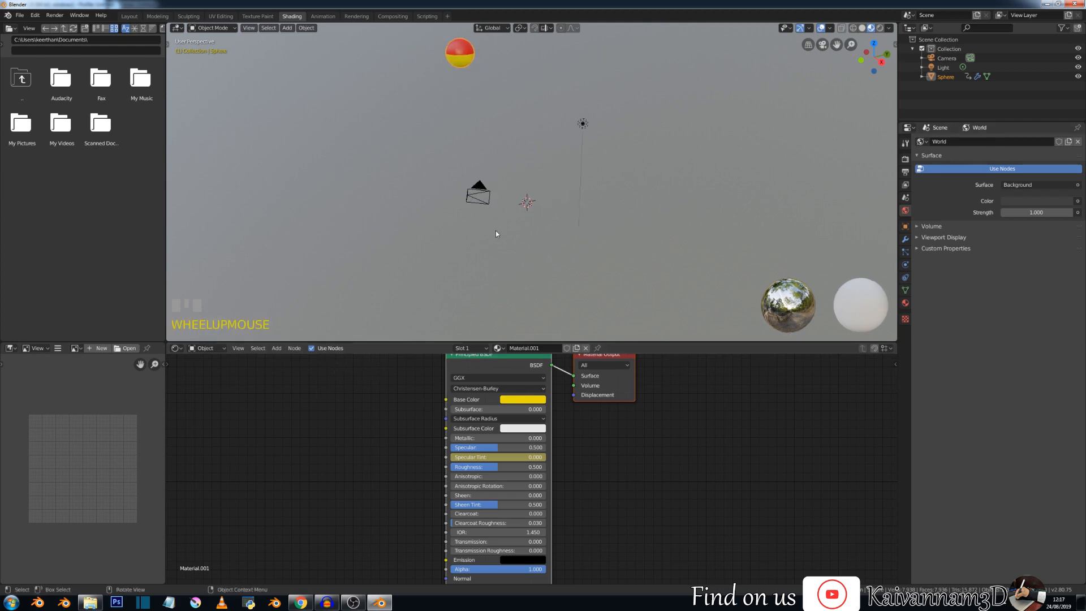